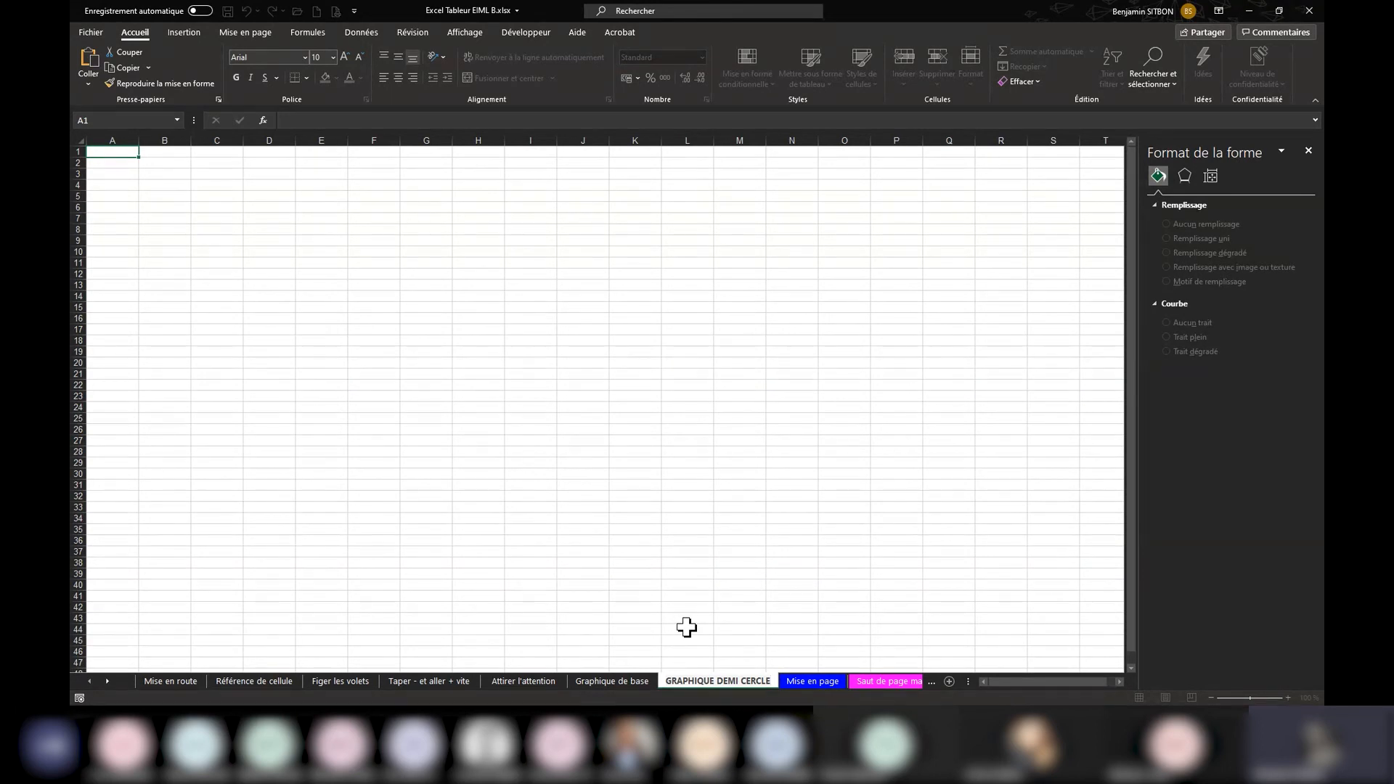
- Copy the table A1:D4 from the Graphique de base sheet to cell A1 of the GRAPHIQUE DEMI CERCLE sheet
click(686, 626)
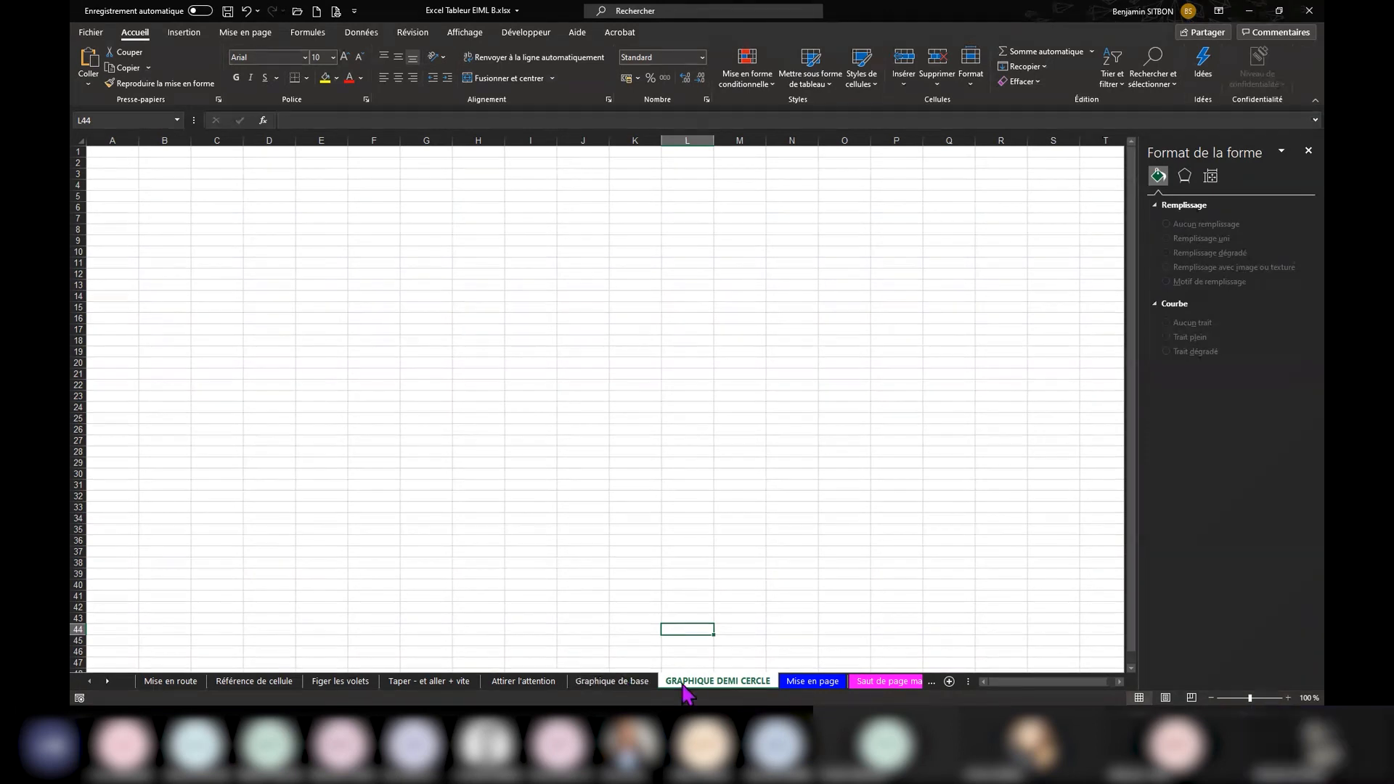
click(624, 683)
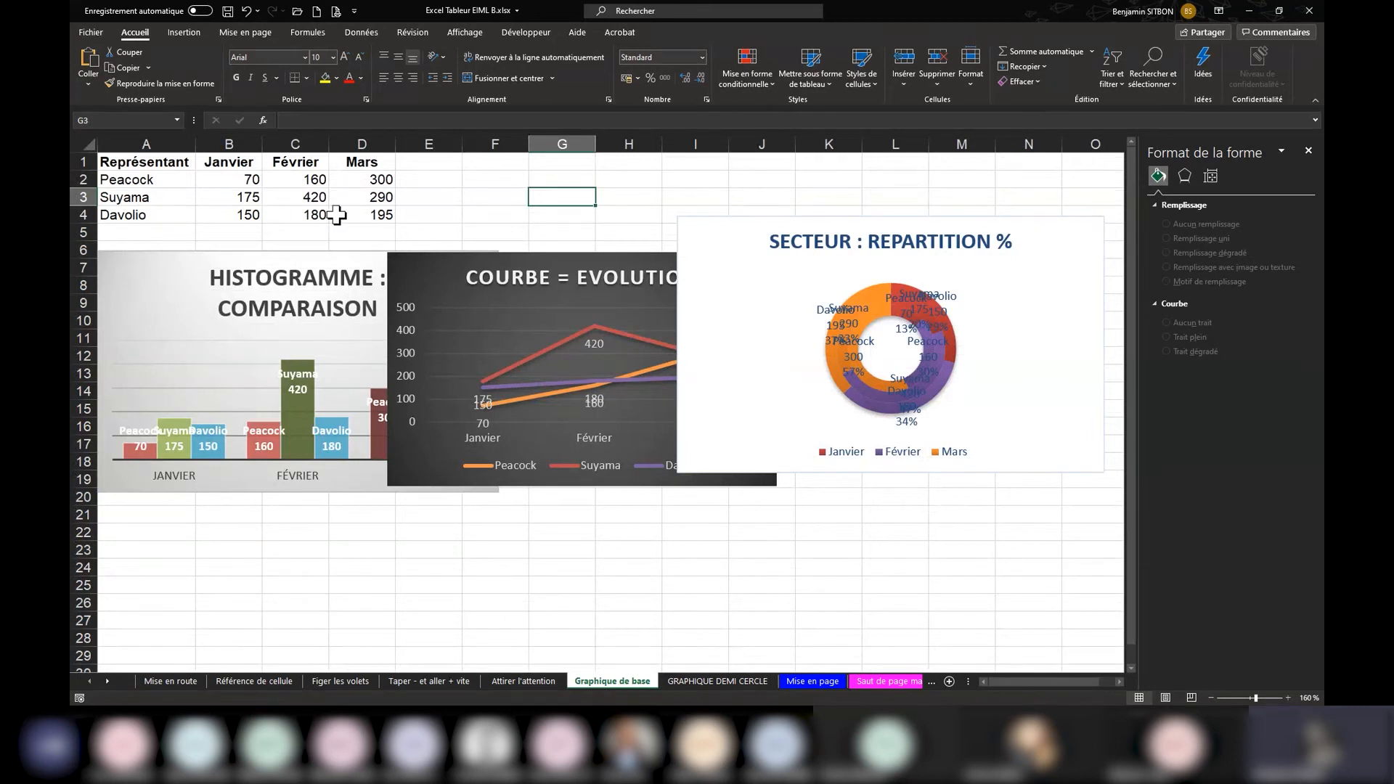
drag(336, 215, 155, 165)
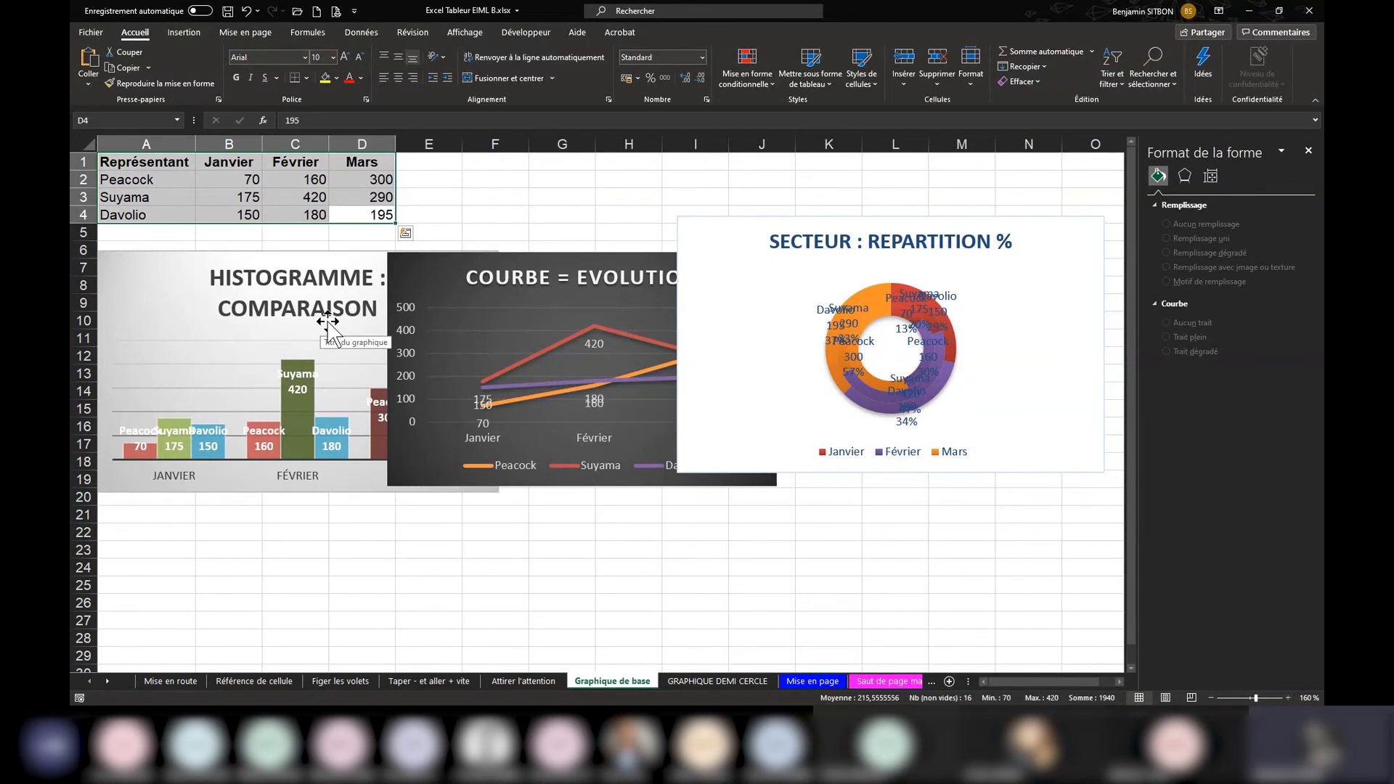
key(ctrl+c)
click(753, 681)
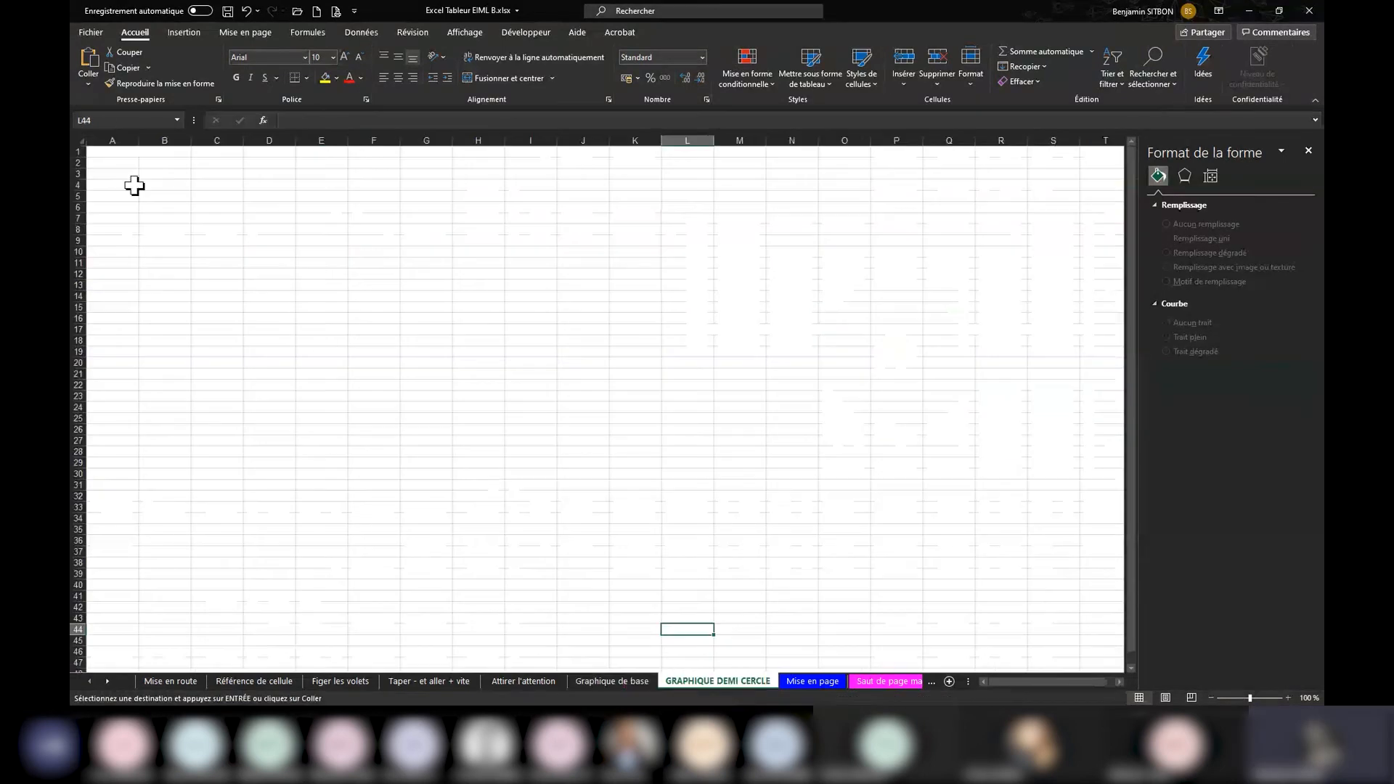
click(112, 149)
key(ctrl+v)
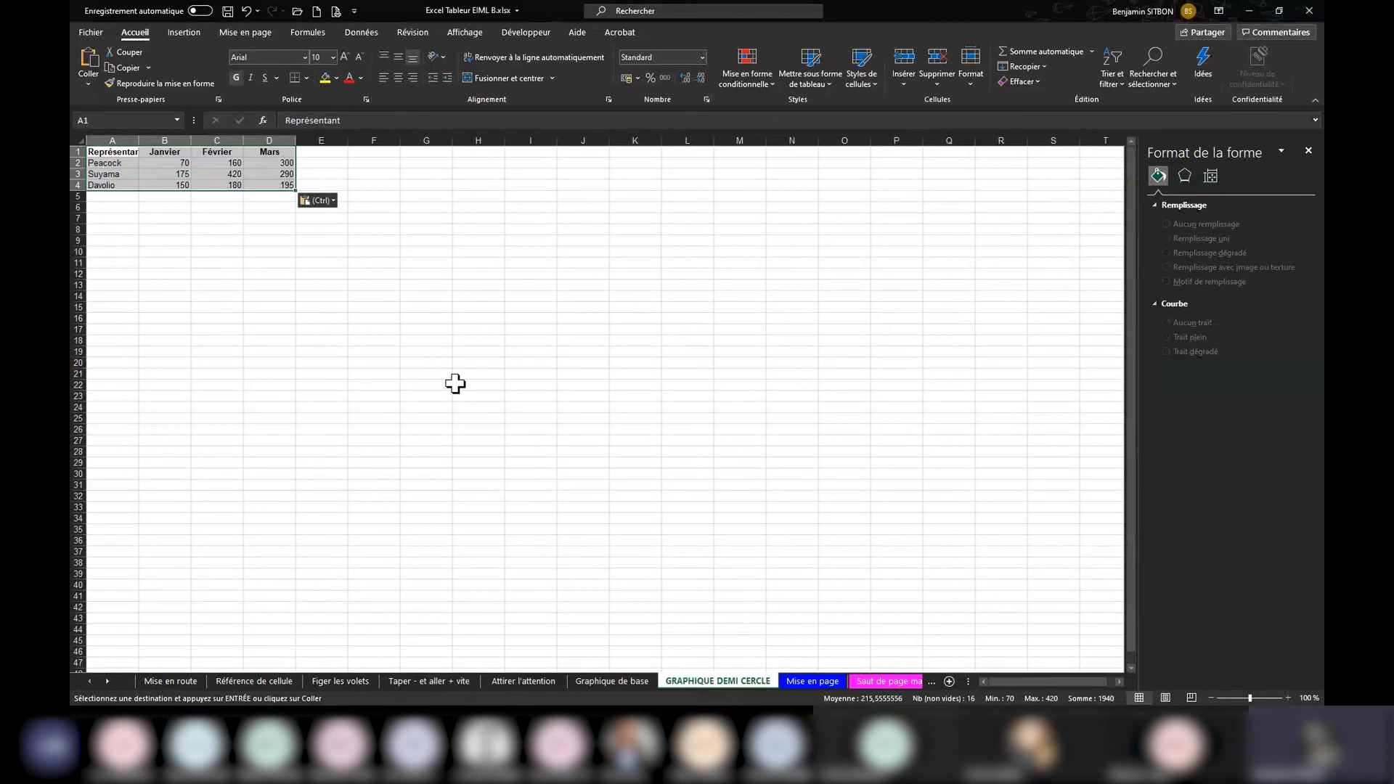
click(624, 683)
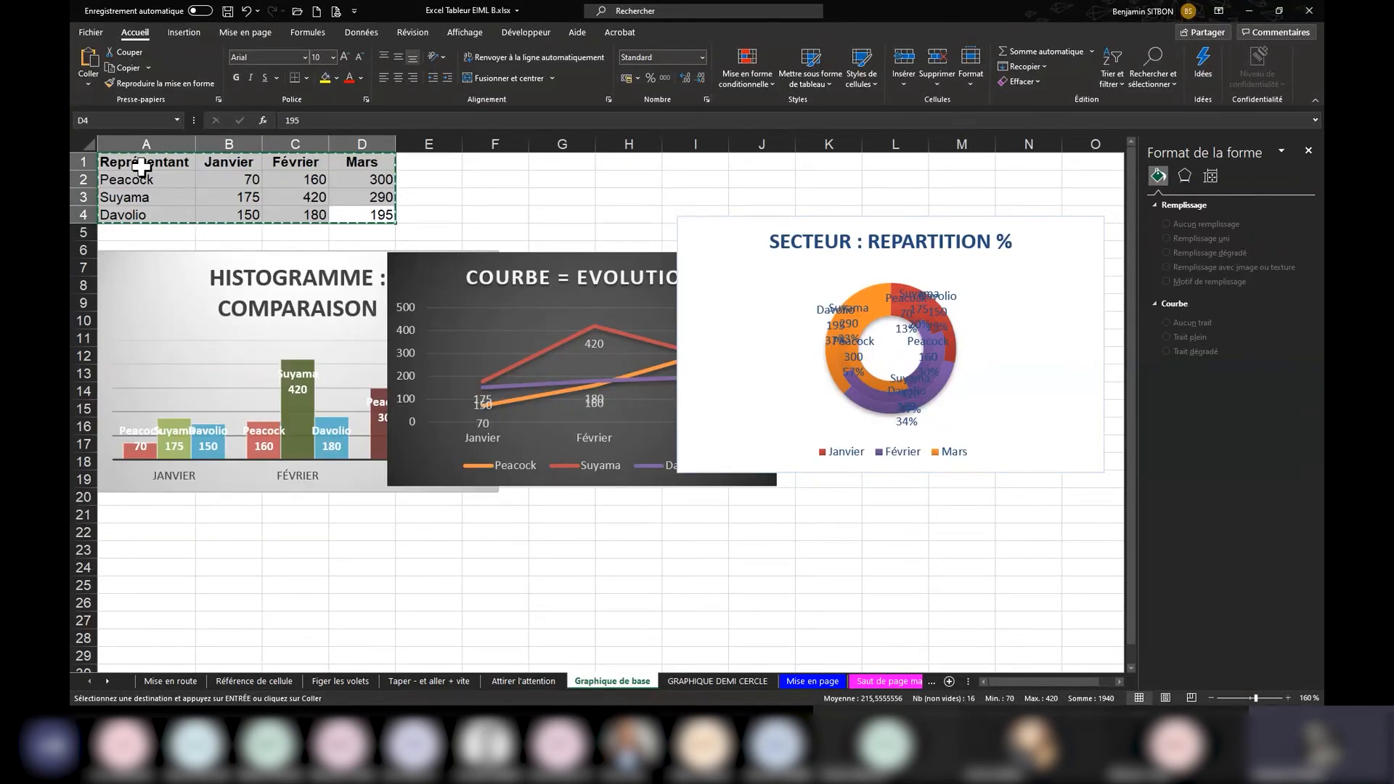
click(749, 682)
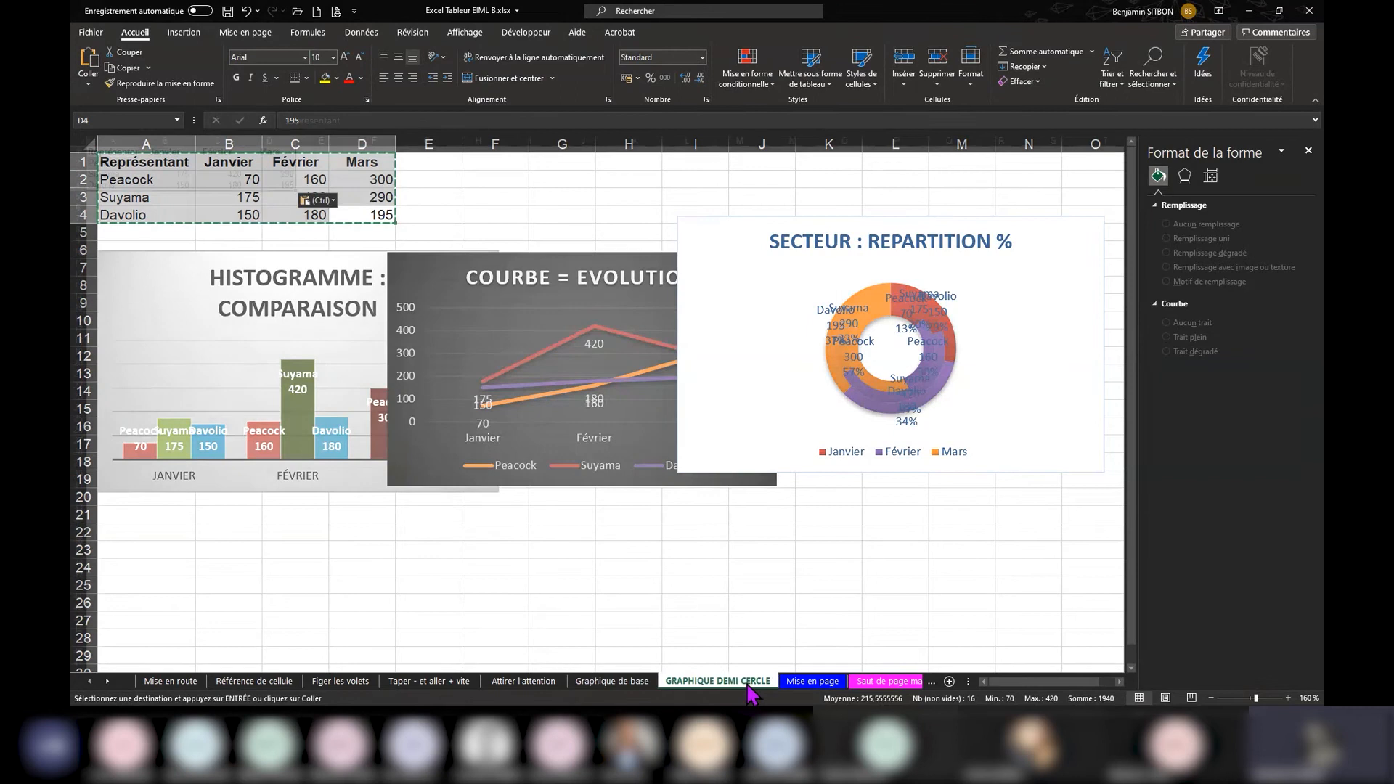
key(ctrl+v)
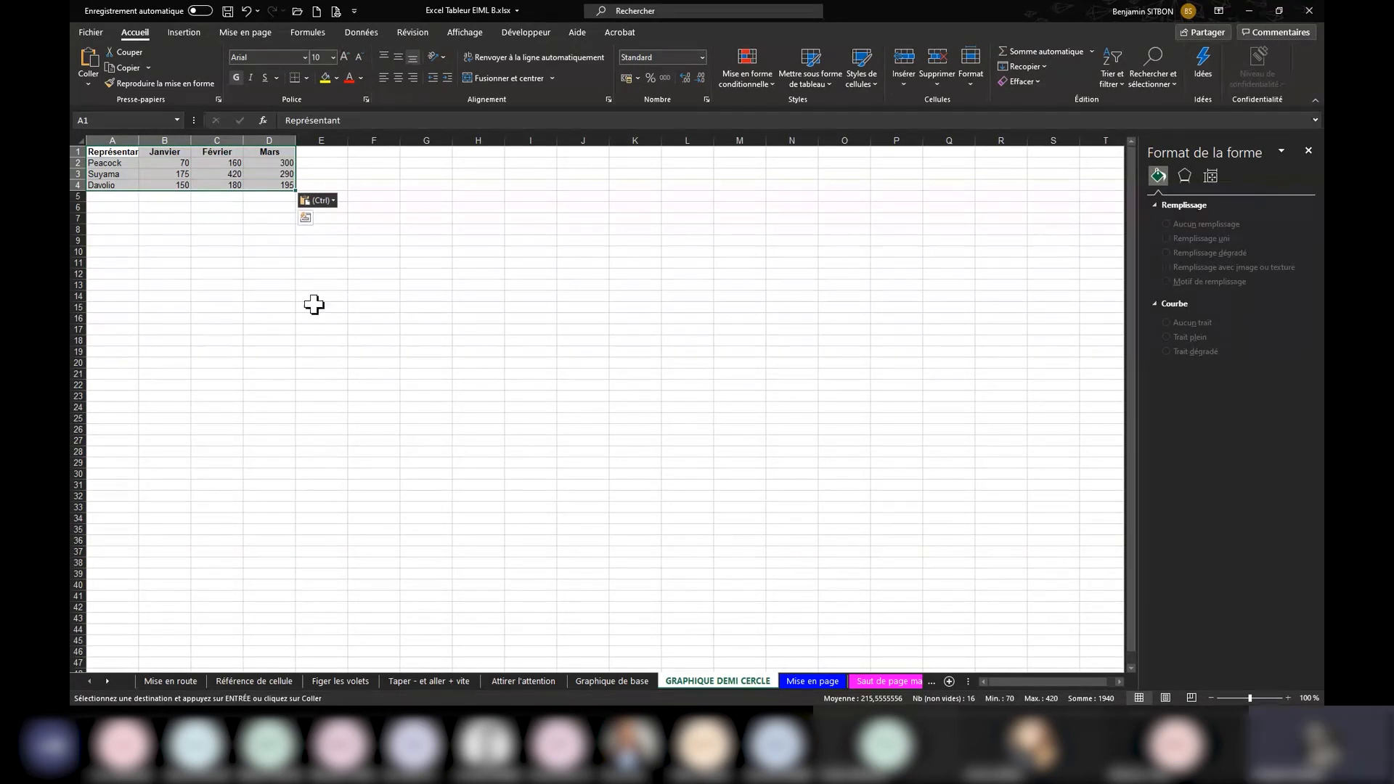
click(365, 316)
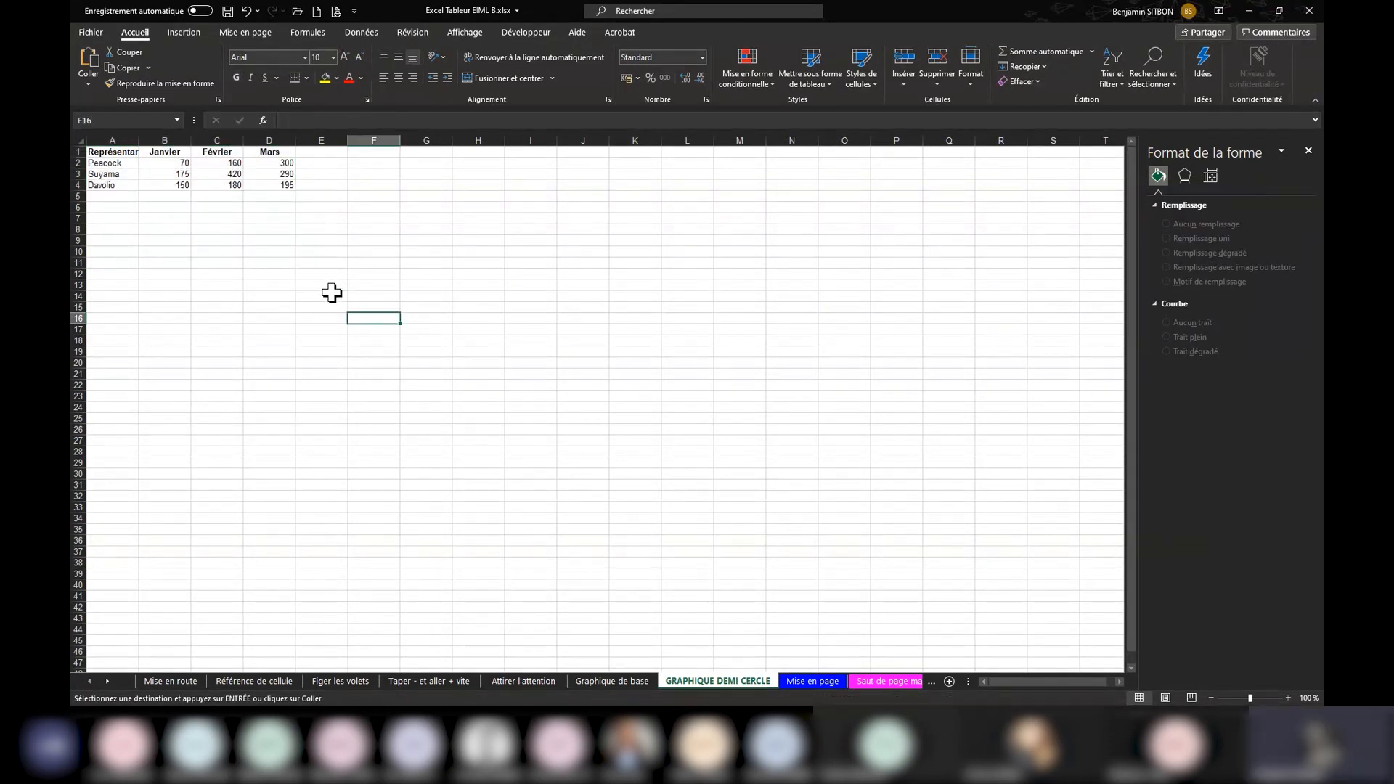
scroll(330, 292, up, 6)
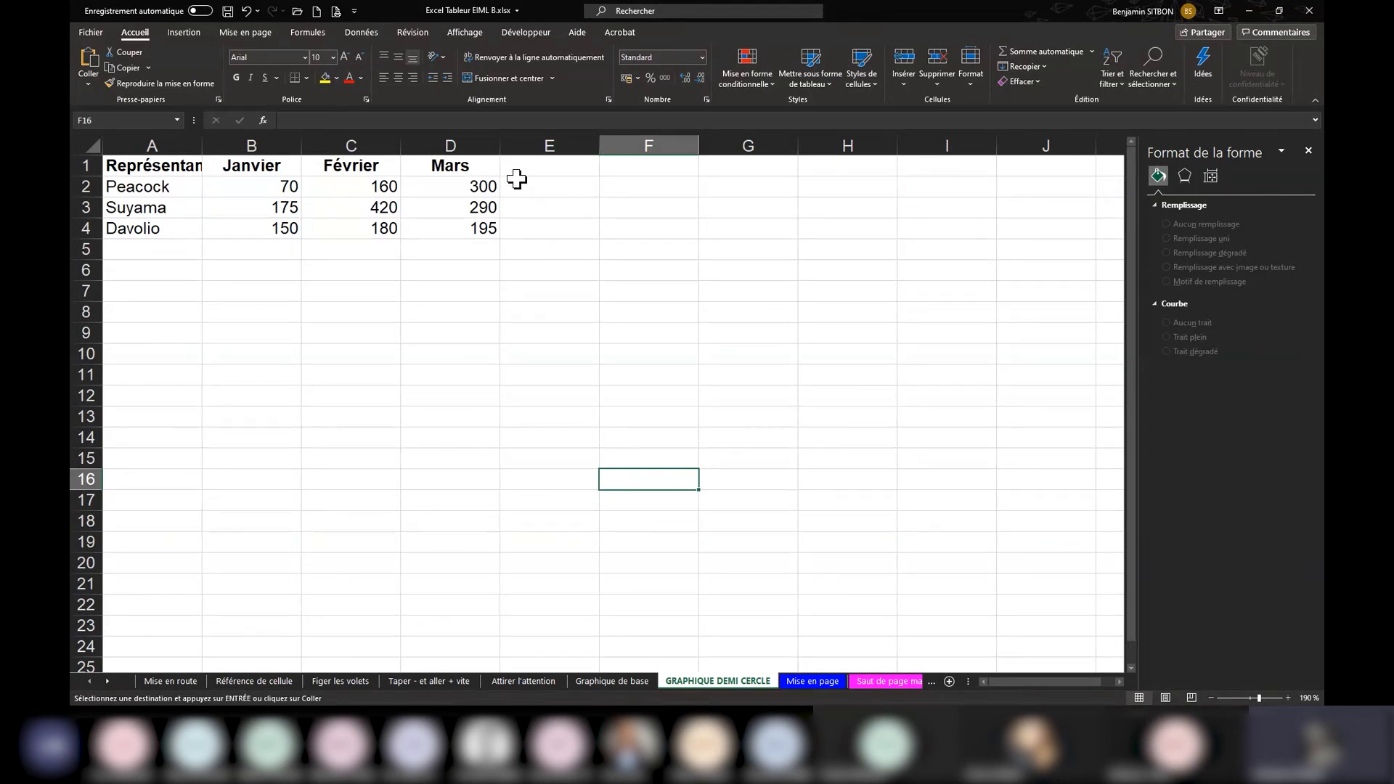
click(632, 680)
click(677, 681)
click(183, 32)
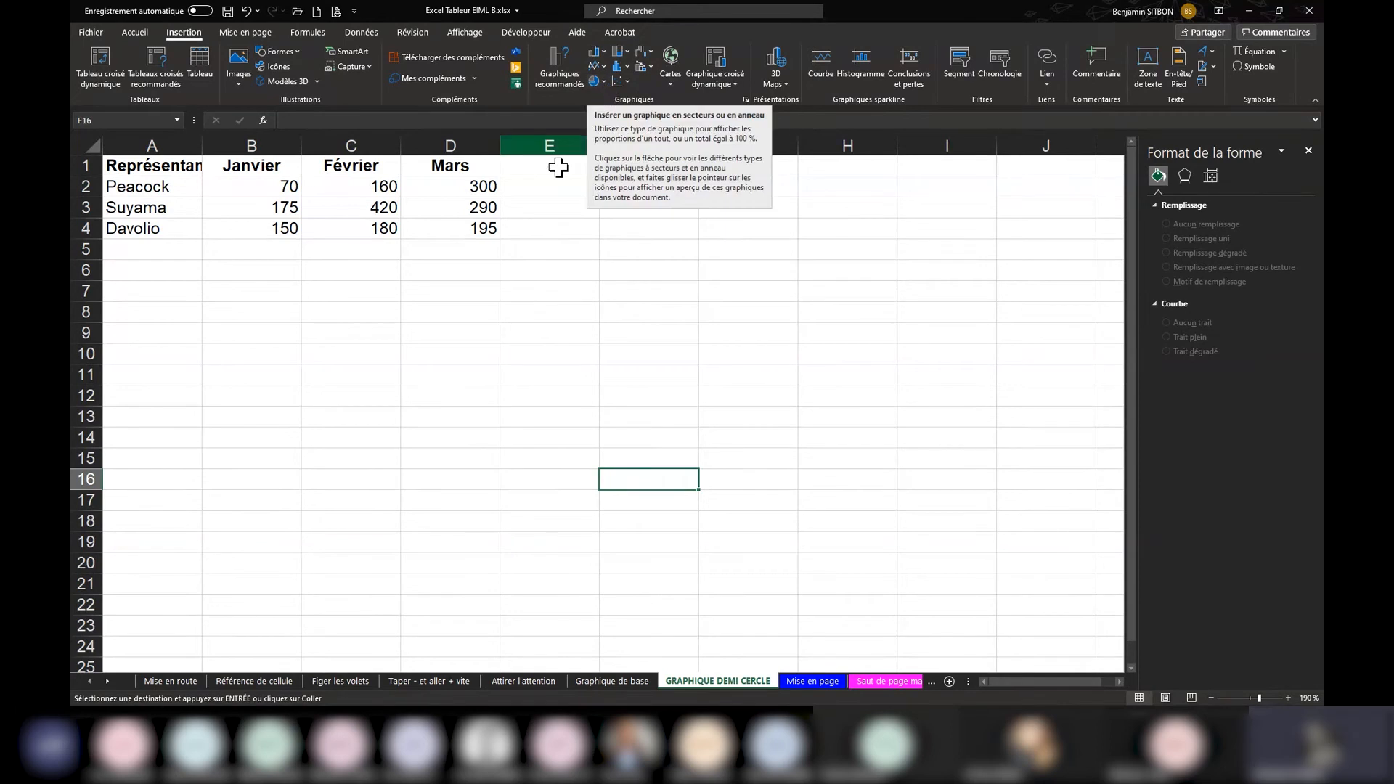
click(536, 284)
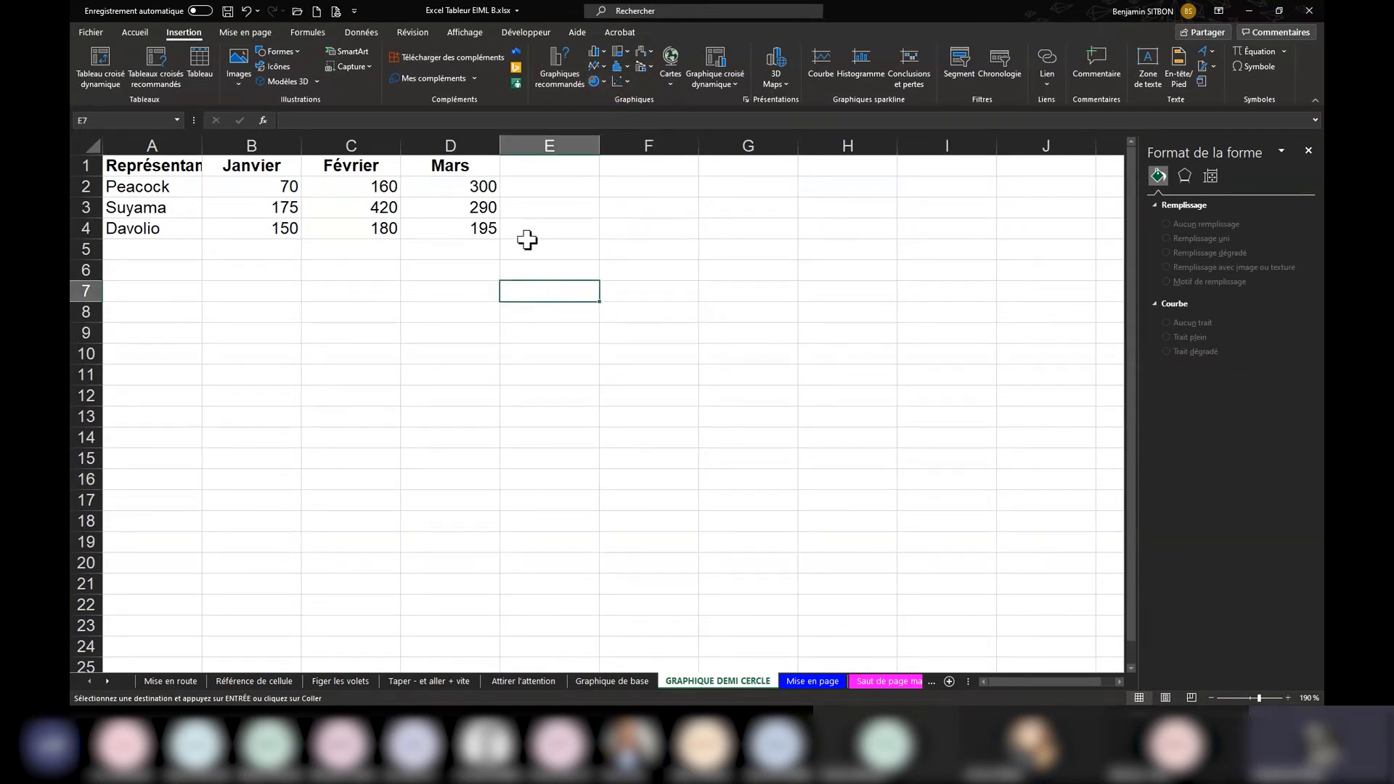
- Enter the column header "Total T1" in cell E1, beside the Mars column
click(526, 165)
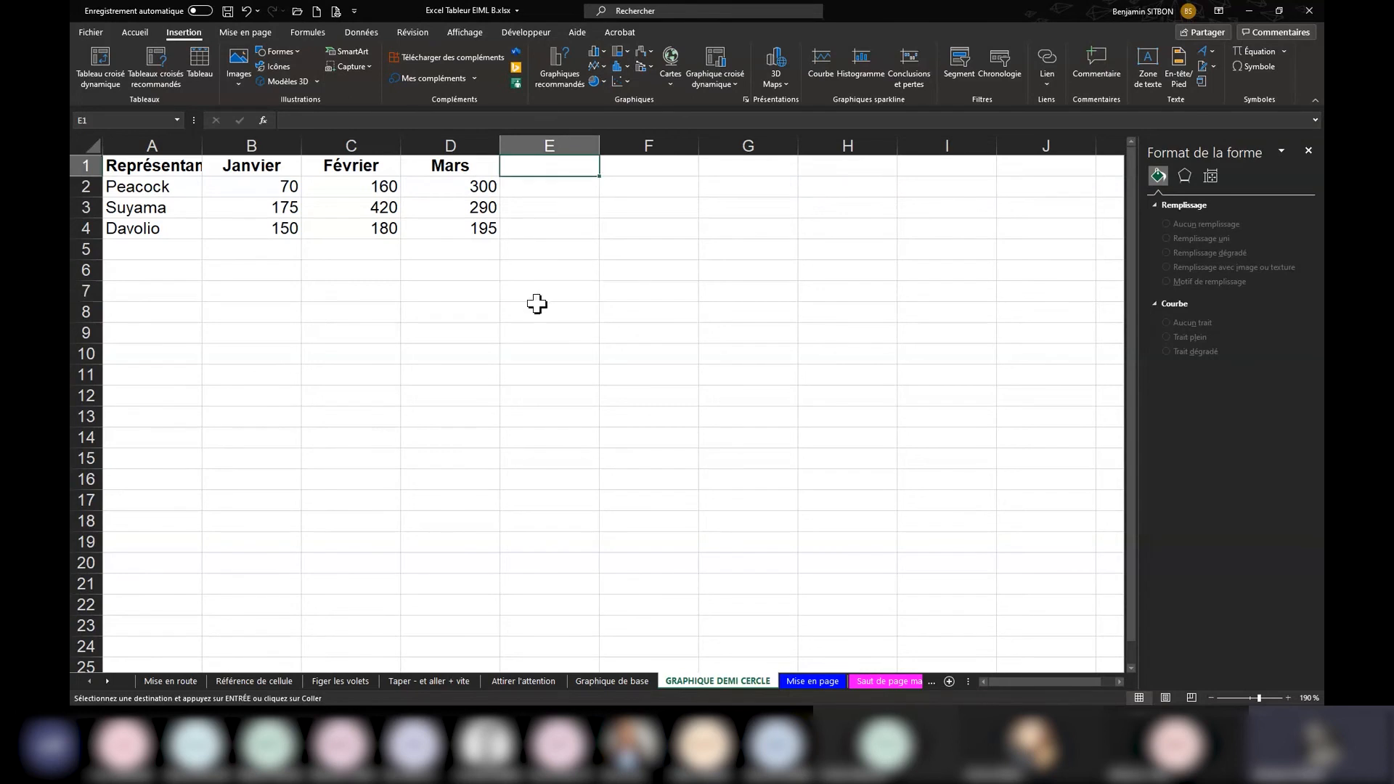
text(Total)
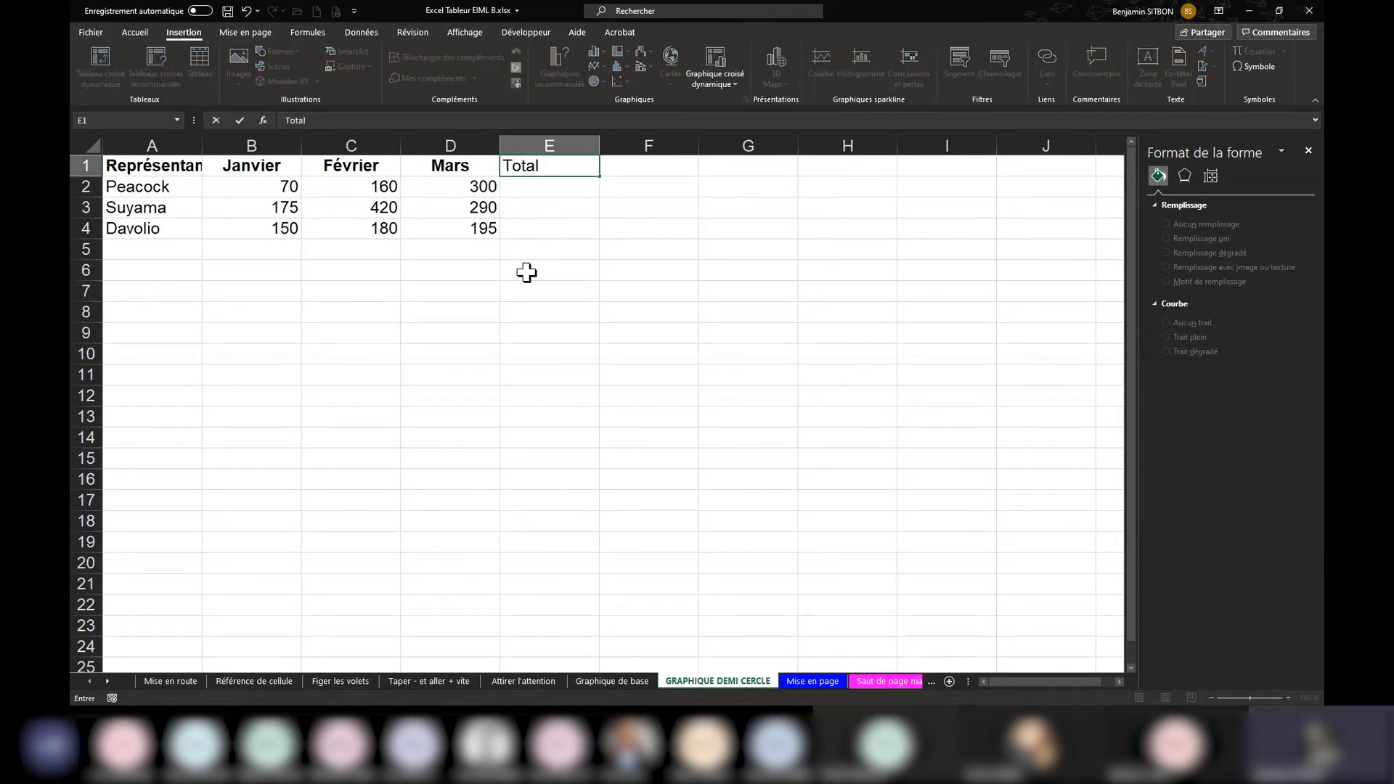
text( T)
key(ctrl+Return)
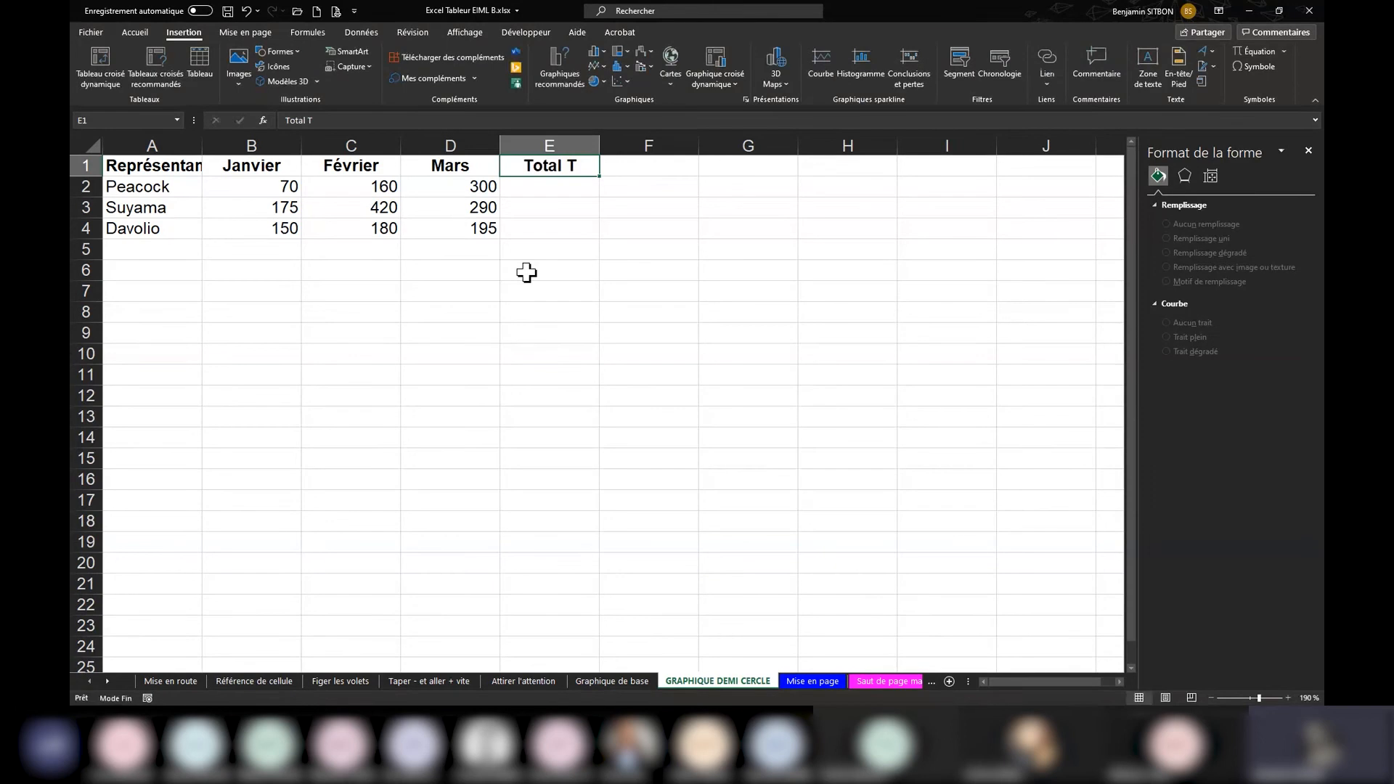
double_click(579, 166)
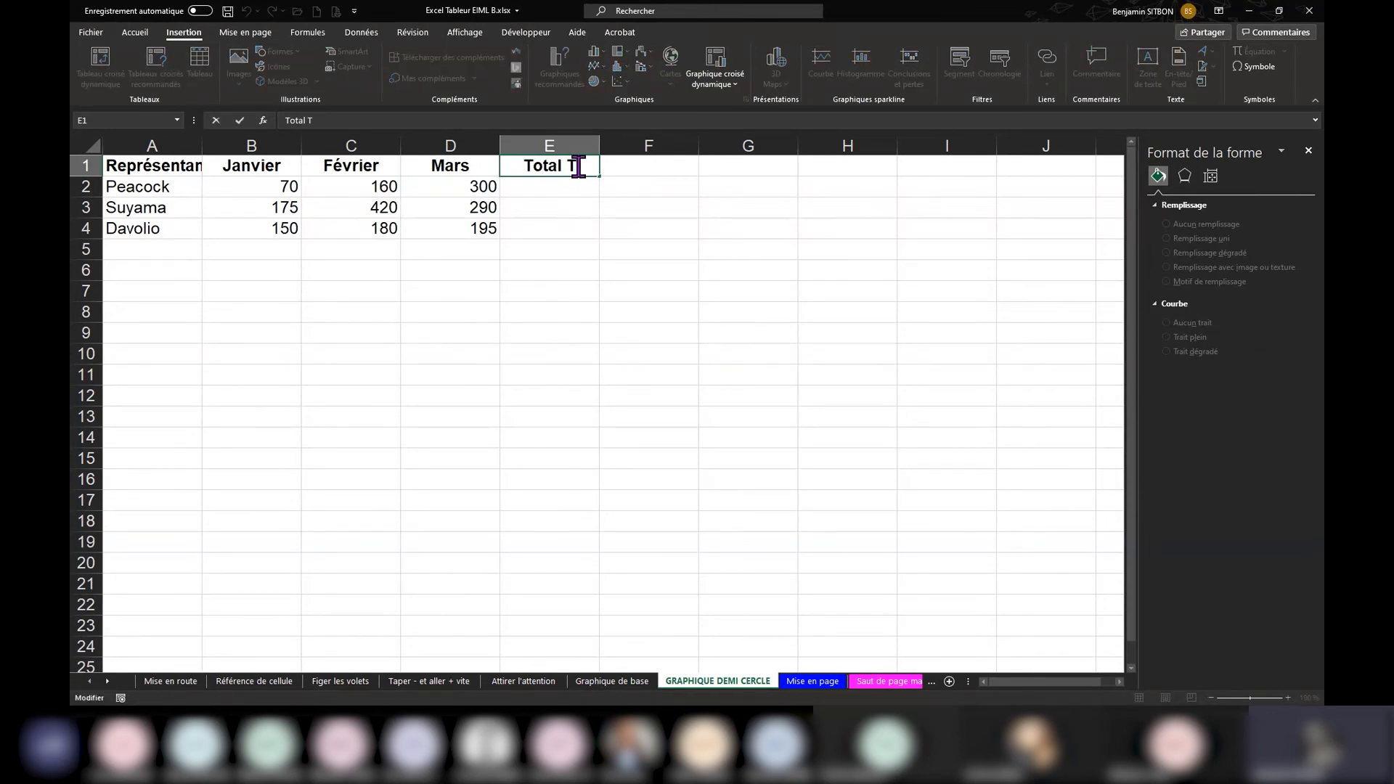
text(1)
click(593, 281)
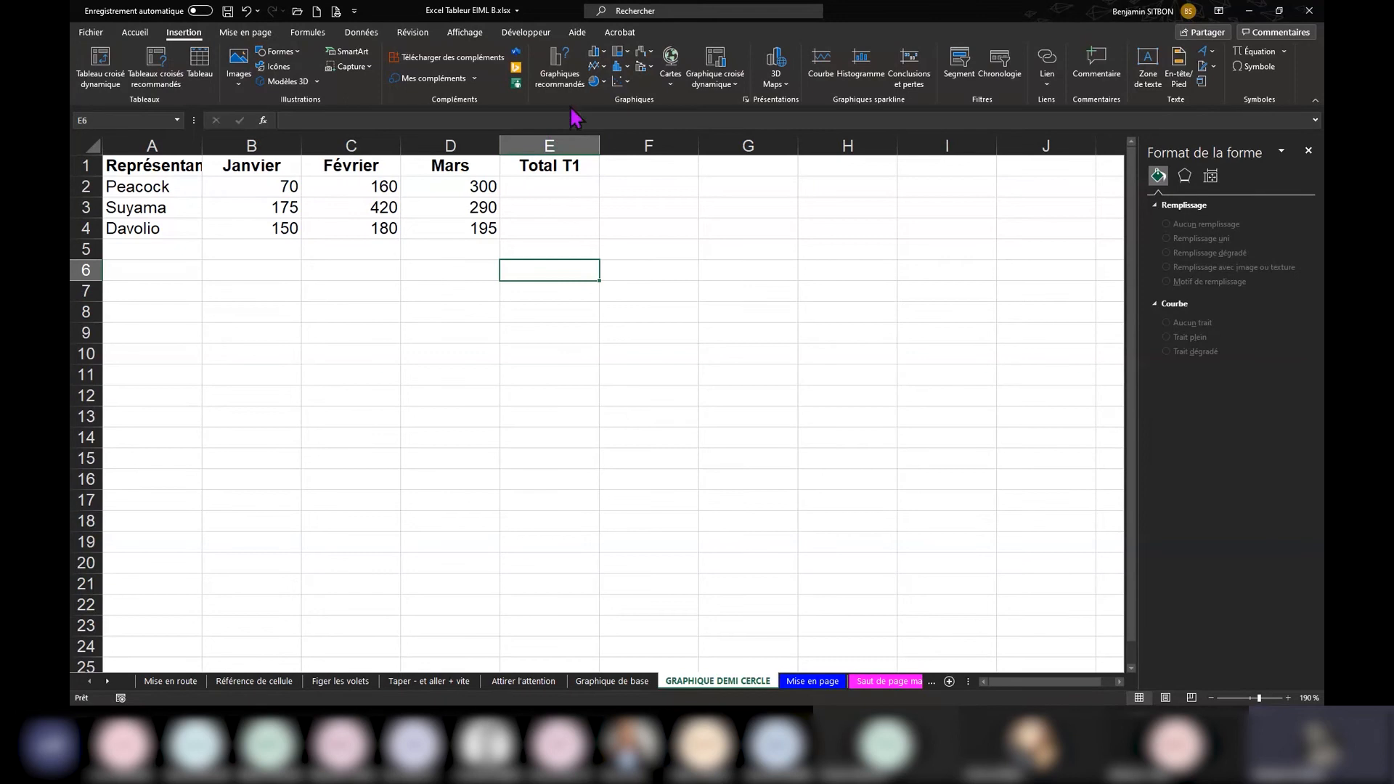
click(594, 82)
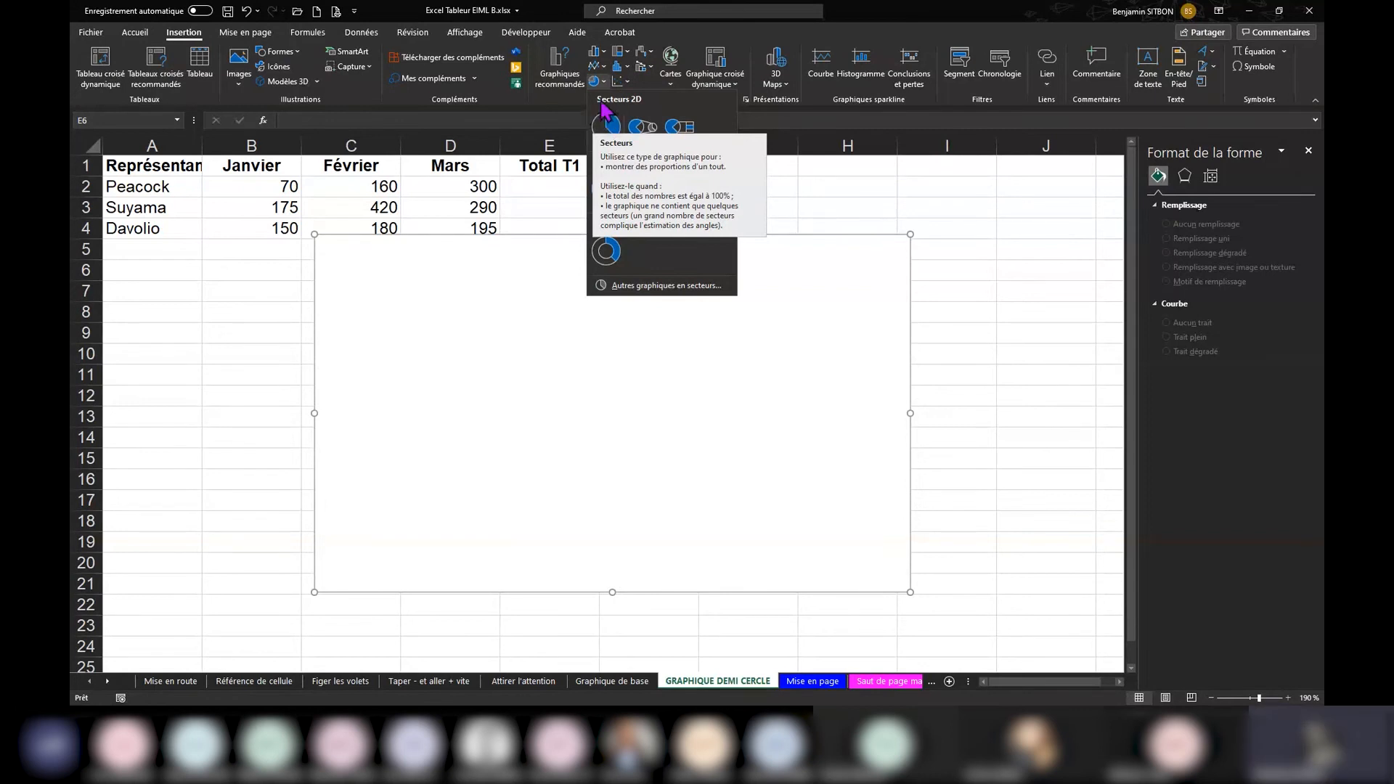
click(541, 182)
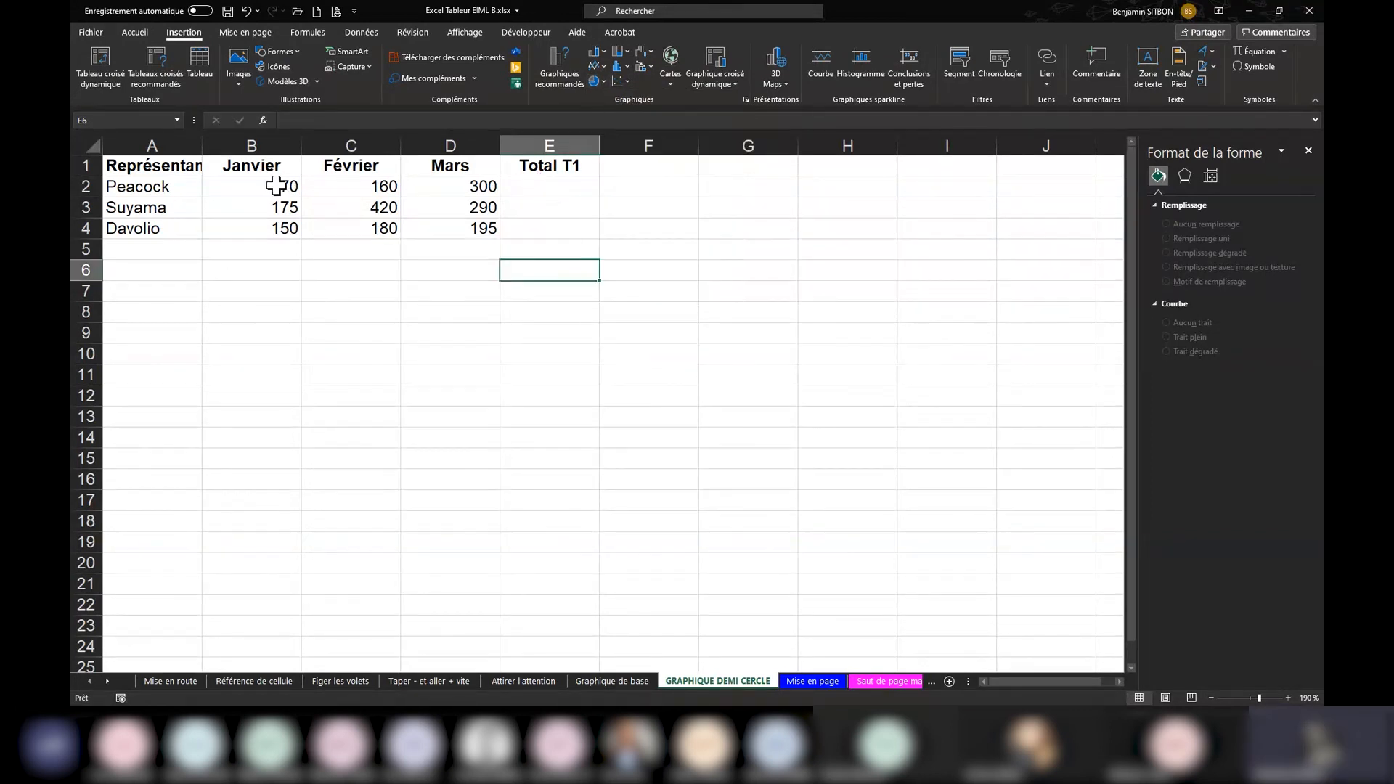
drag(273, 187, 460, 232)
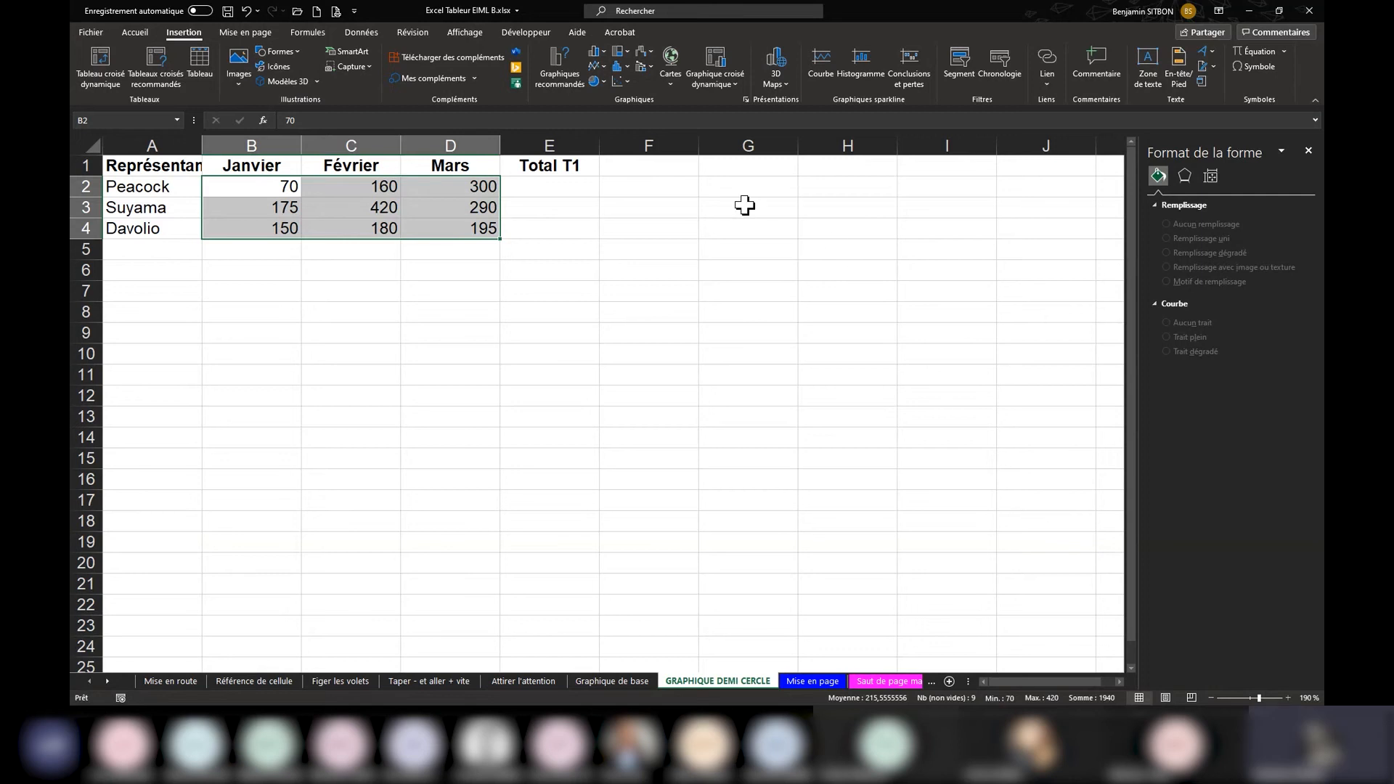
click(549, 186)
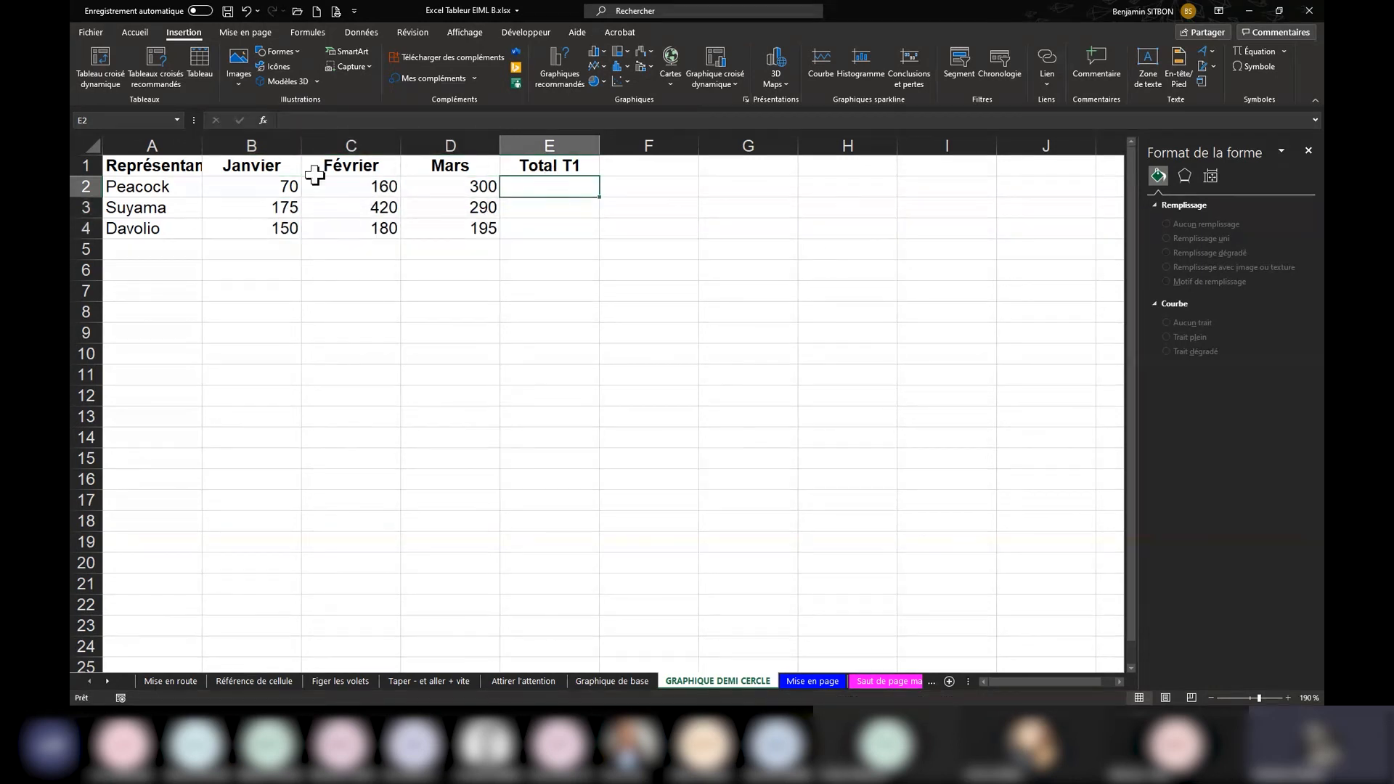
drag(264, 182, 452, 225)
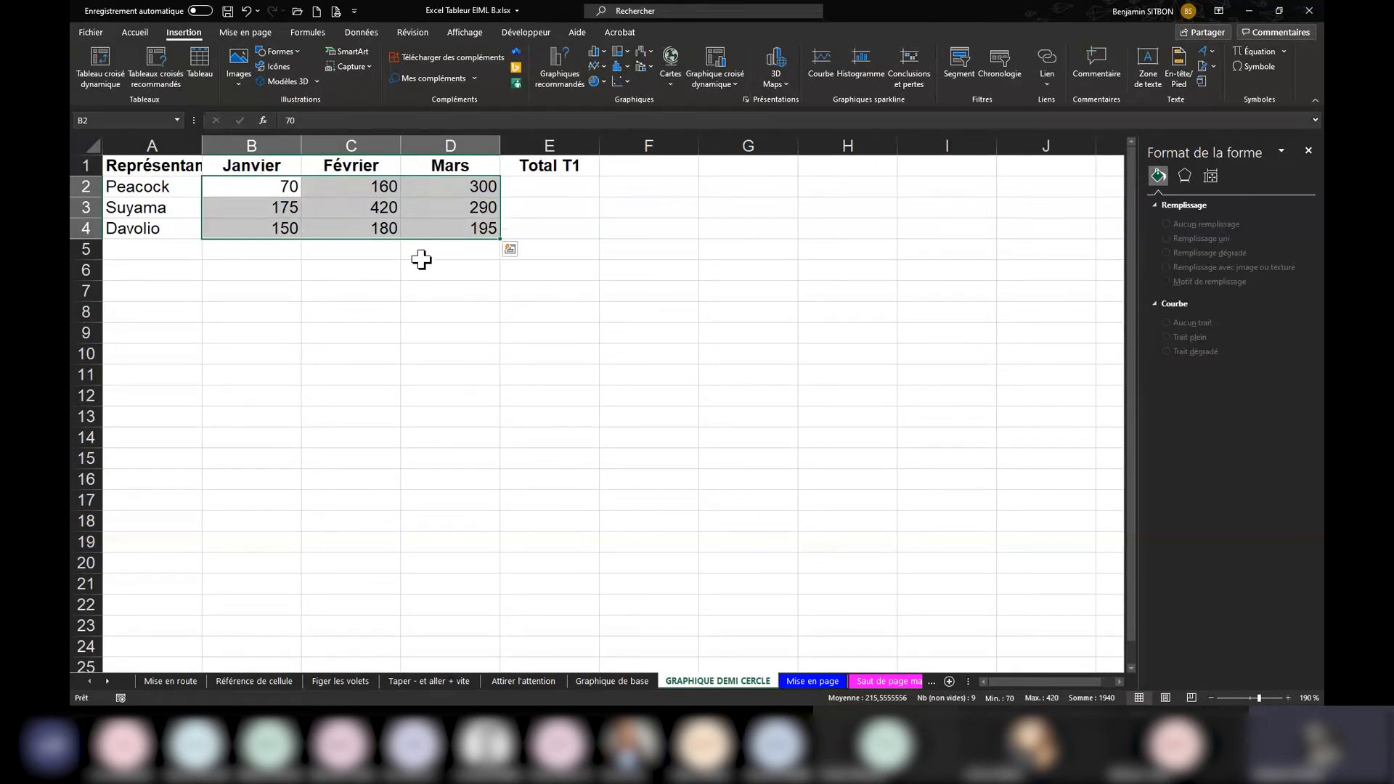
click(555, 145)
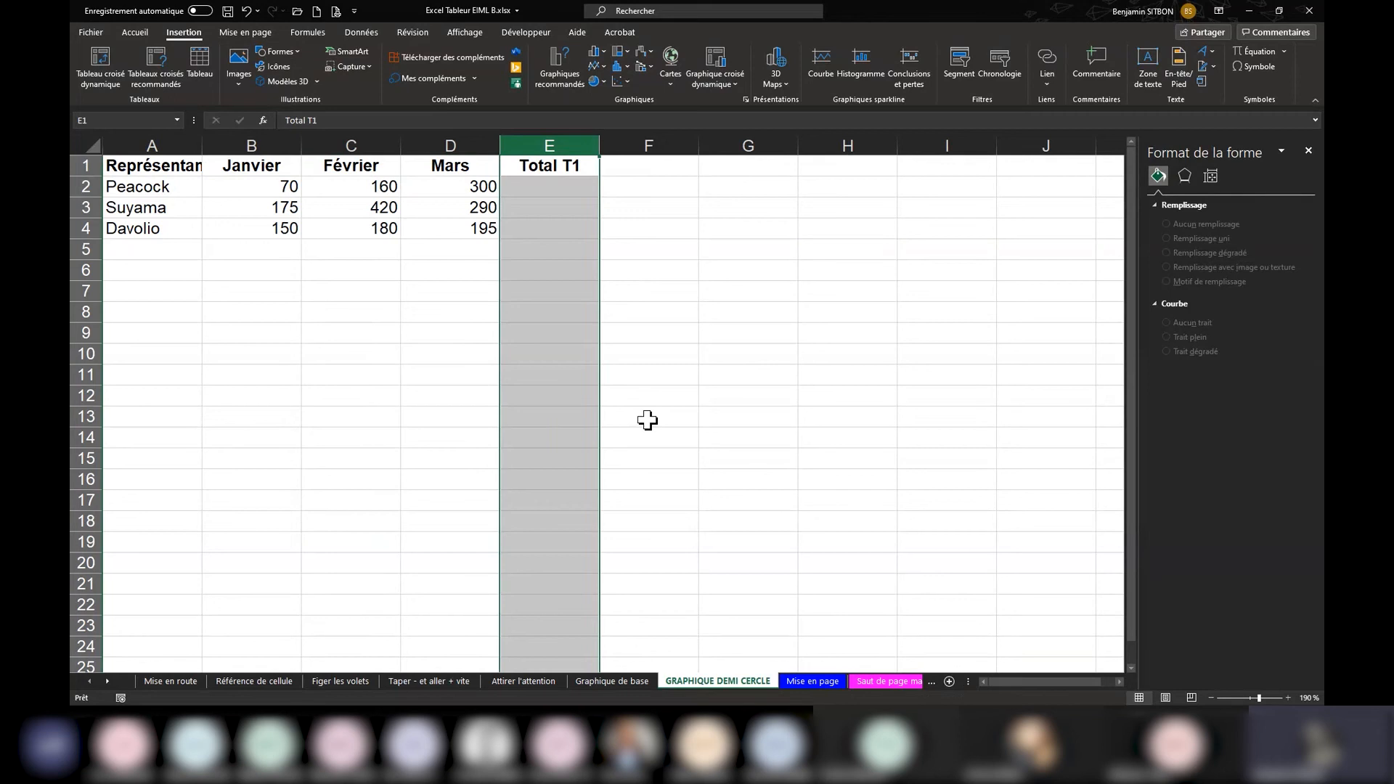
- Enter the formula =Somme(B2:D2) in cell E2 to total the first representative's three months
click(579, 193)
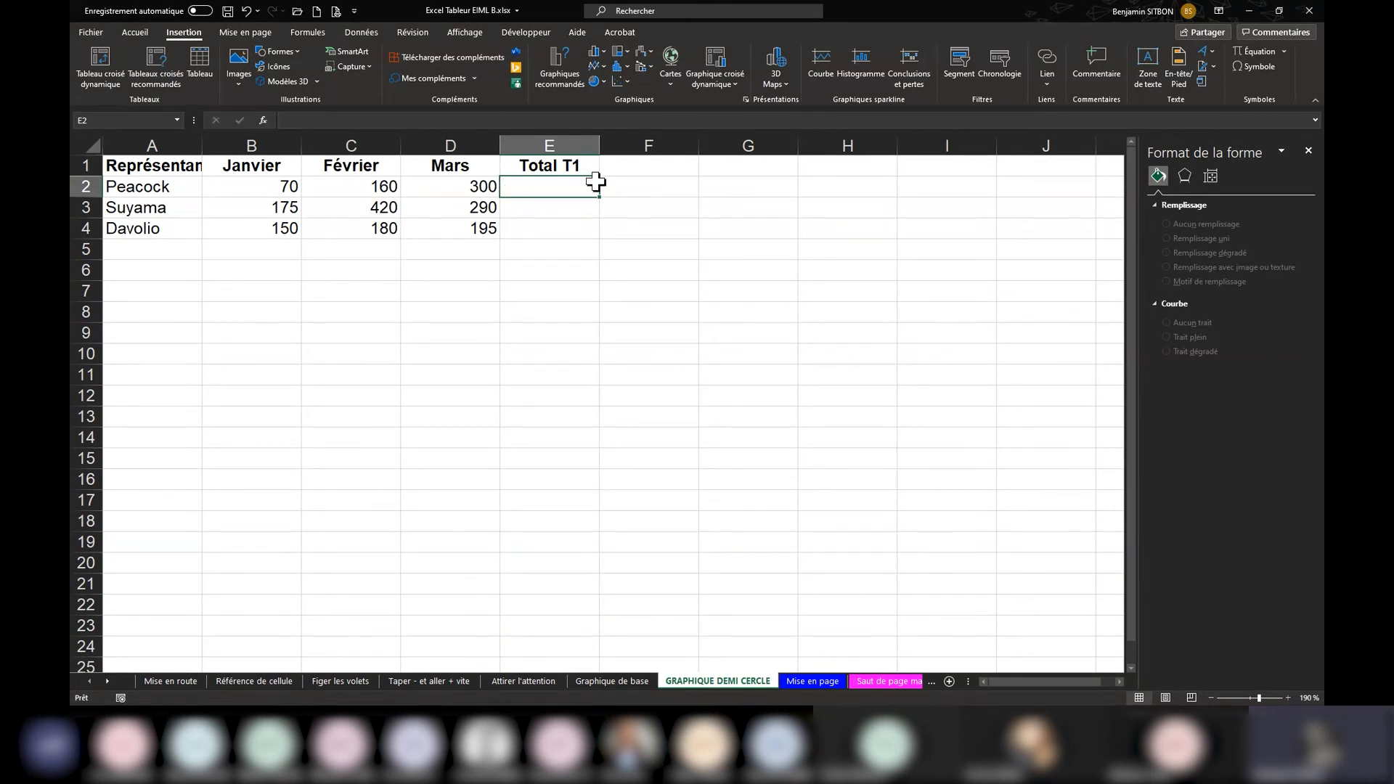
click(135, 32)
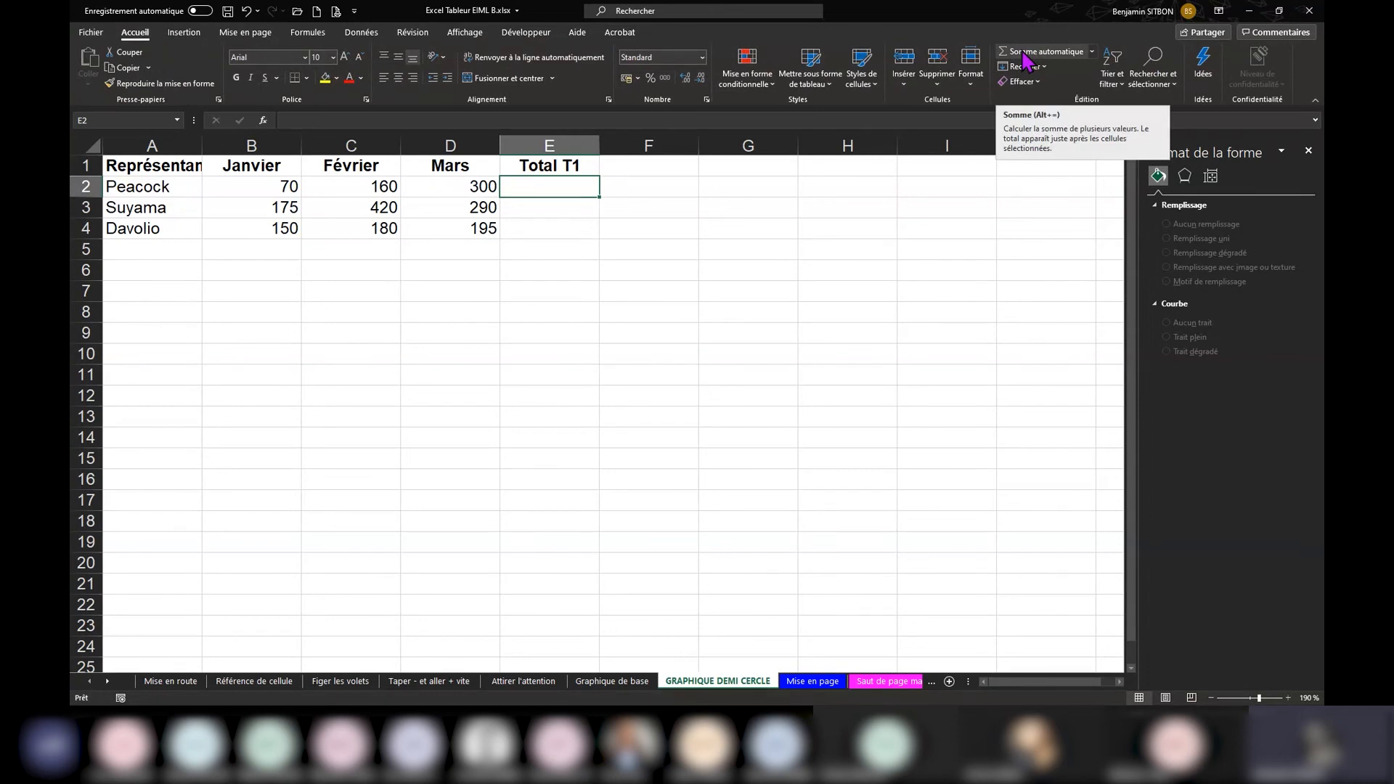
double_click(575, 192)
text(=)
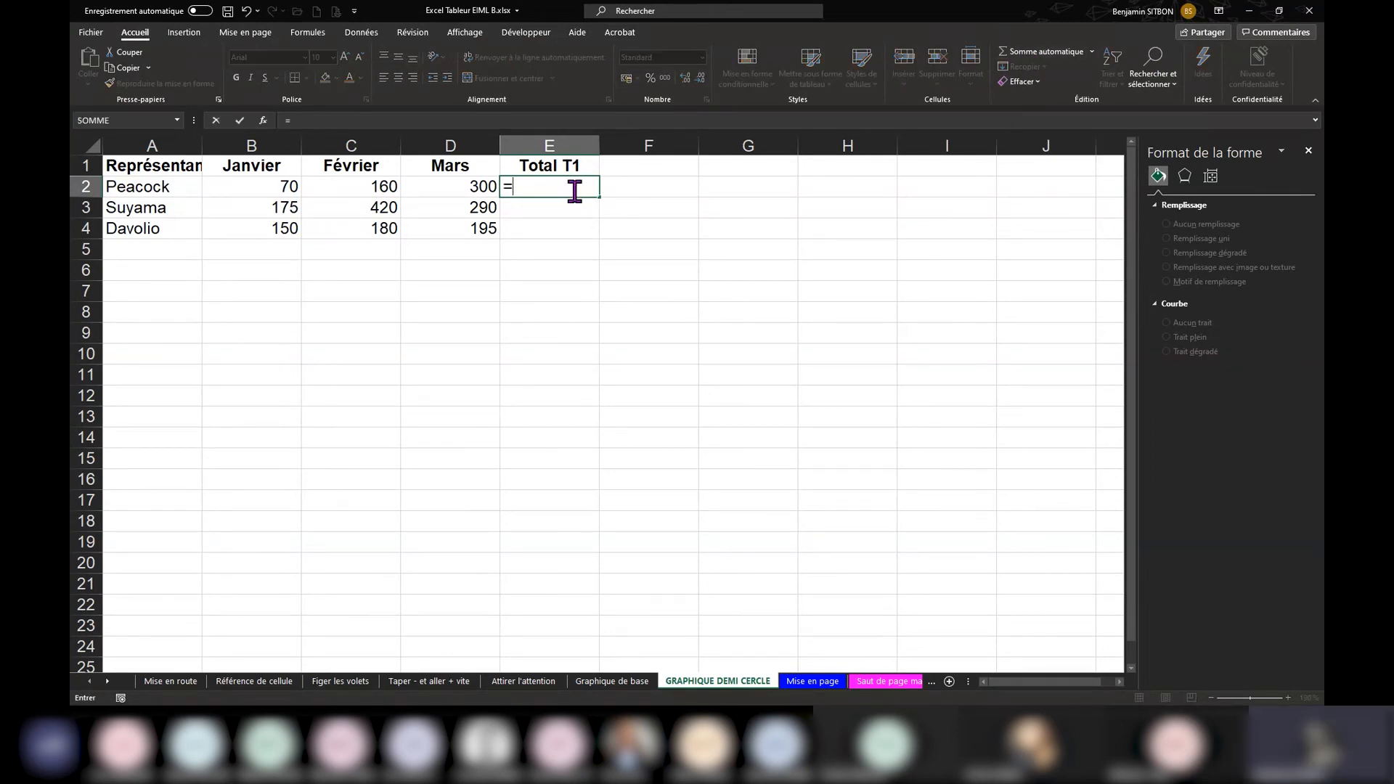
text(Somme)
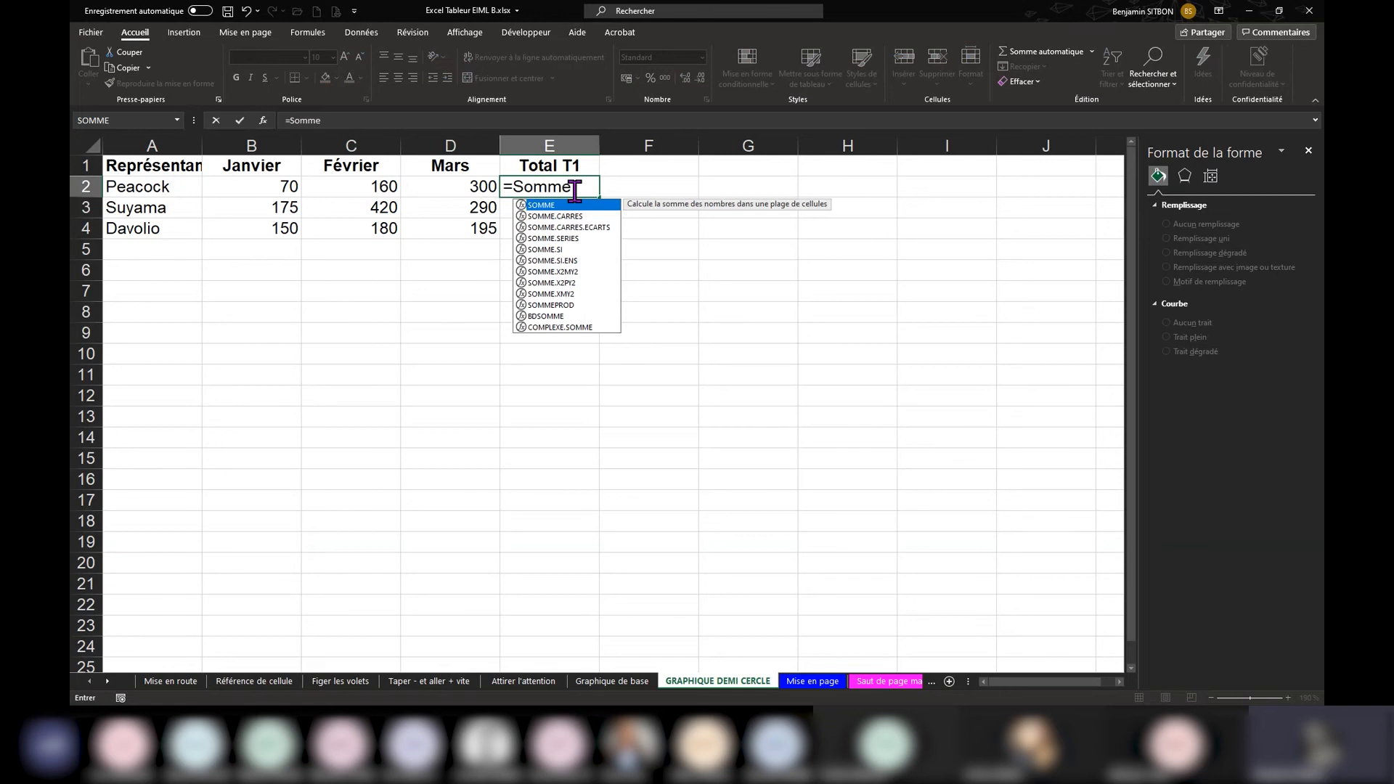
text(()
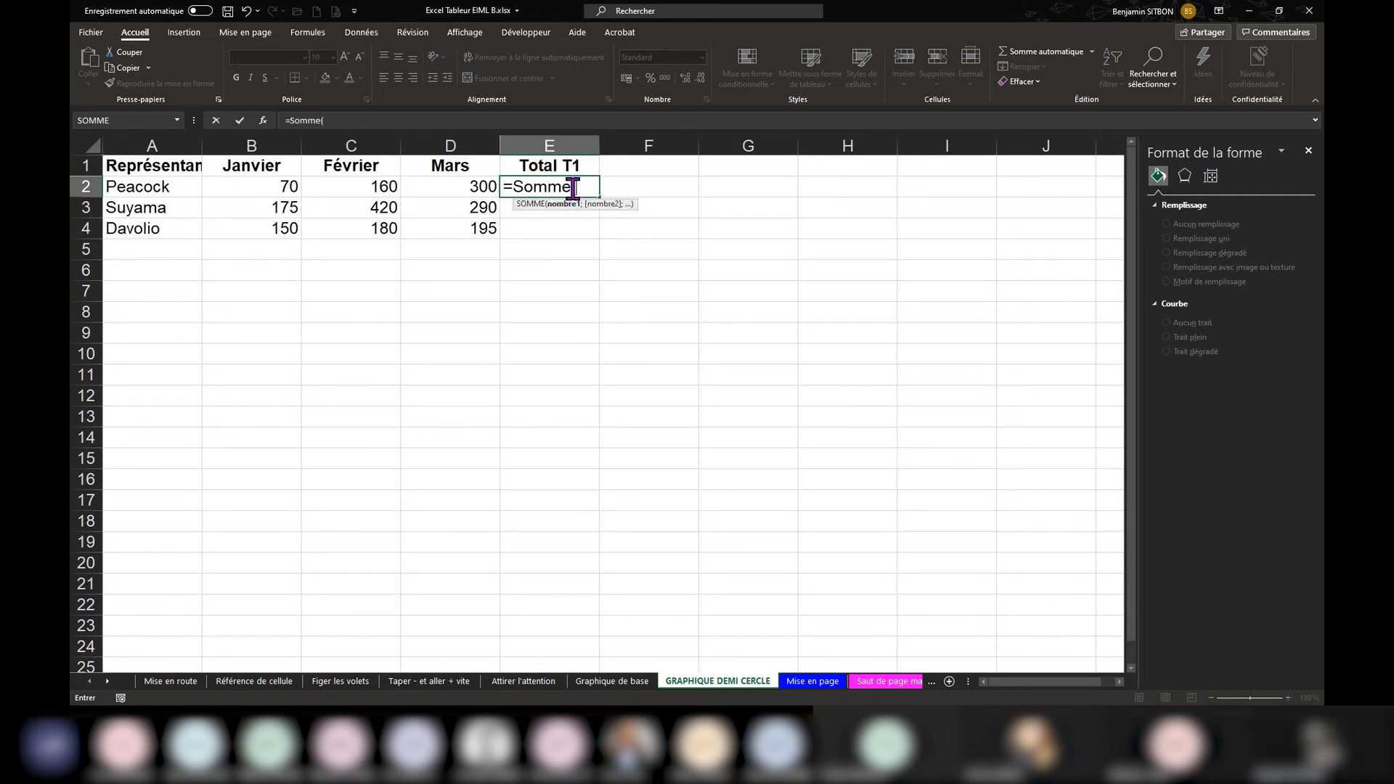
drag(264, 187, 450, 192)
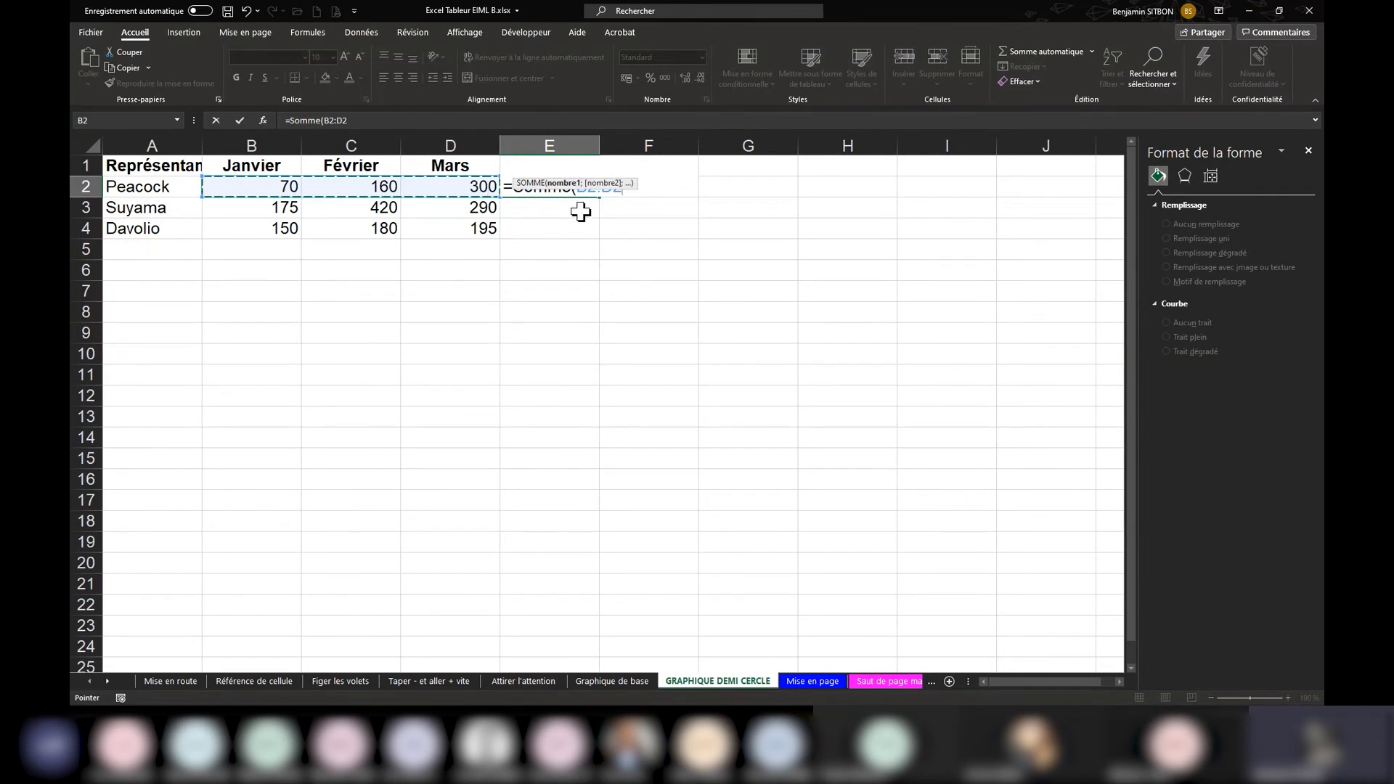
text())
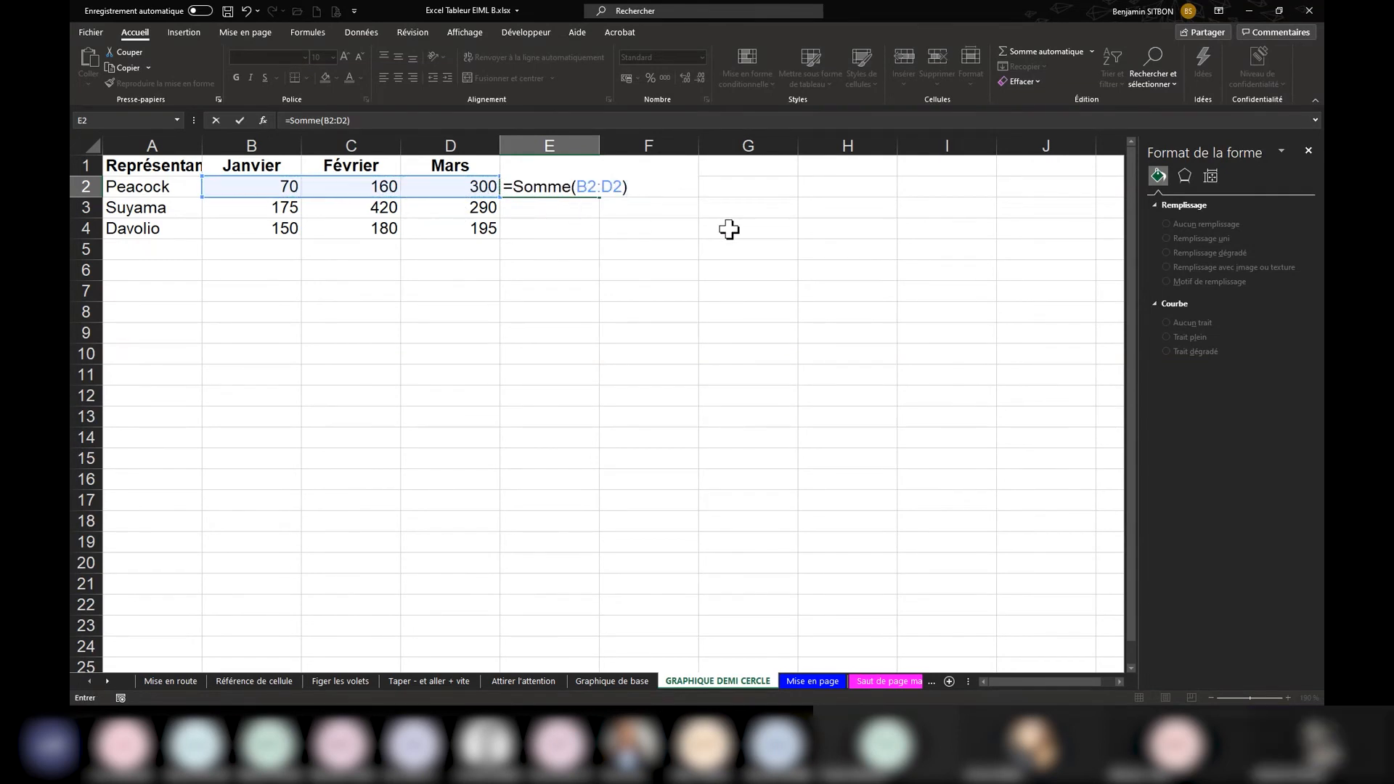
key(Return)
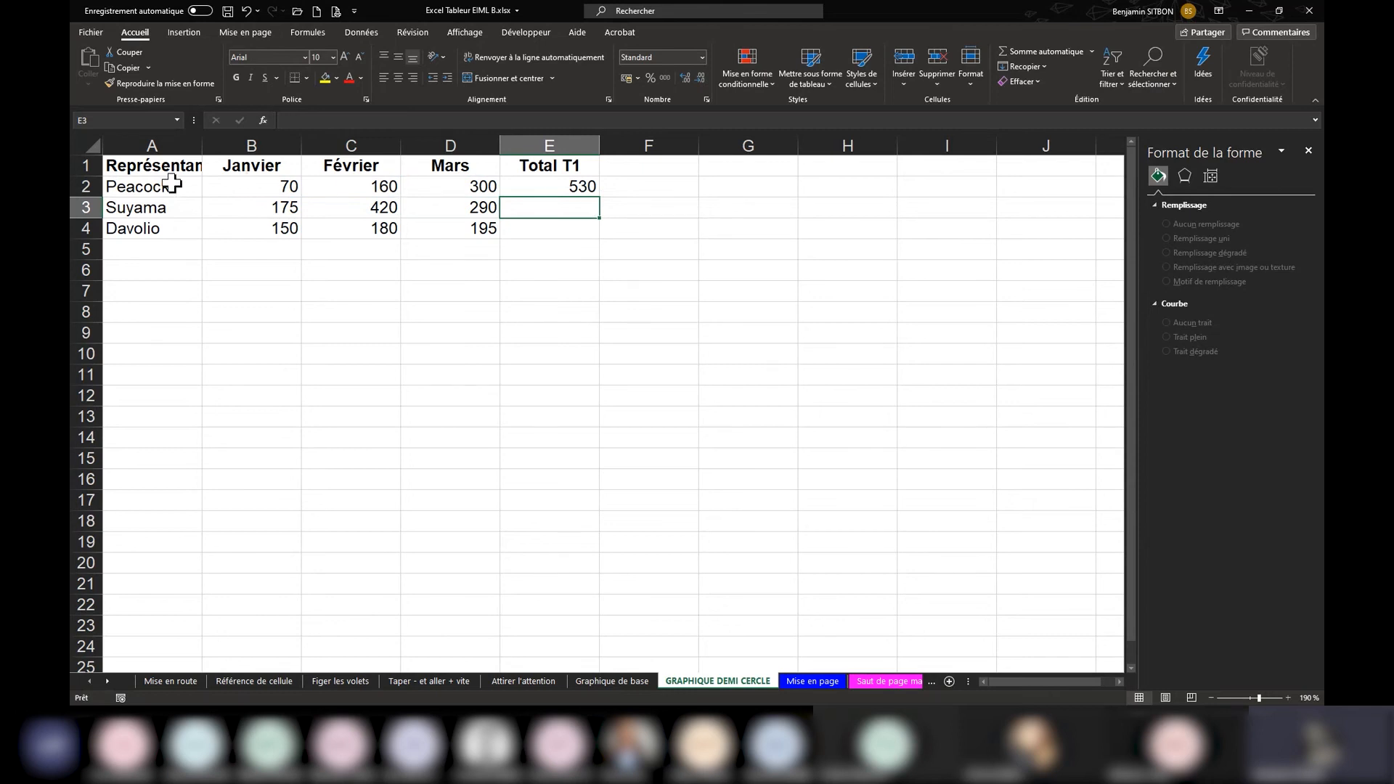
- Fill the sum formula from E2 down to E4 for the remaining representatives
drag(246, 184, 472, 187)
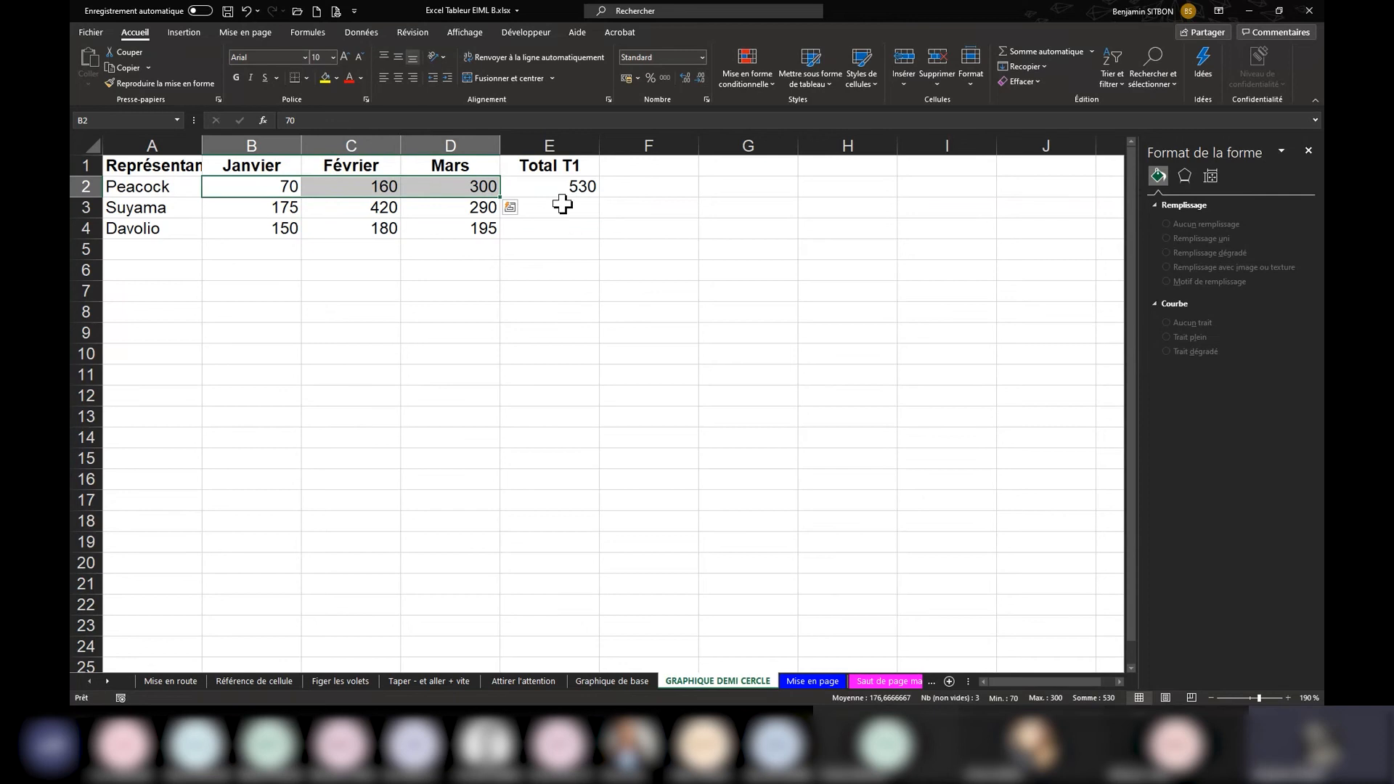
click(551, 186)
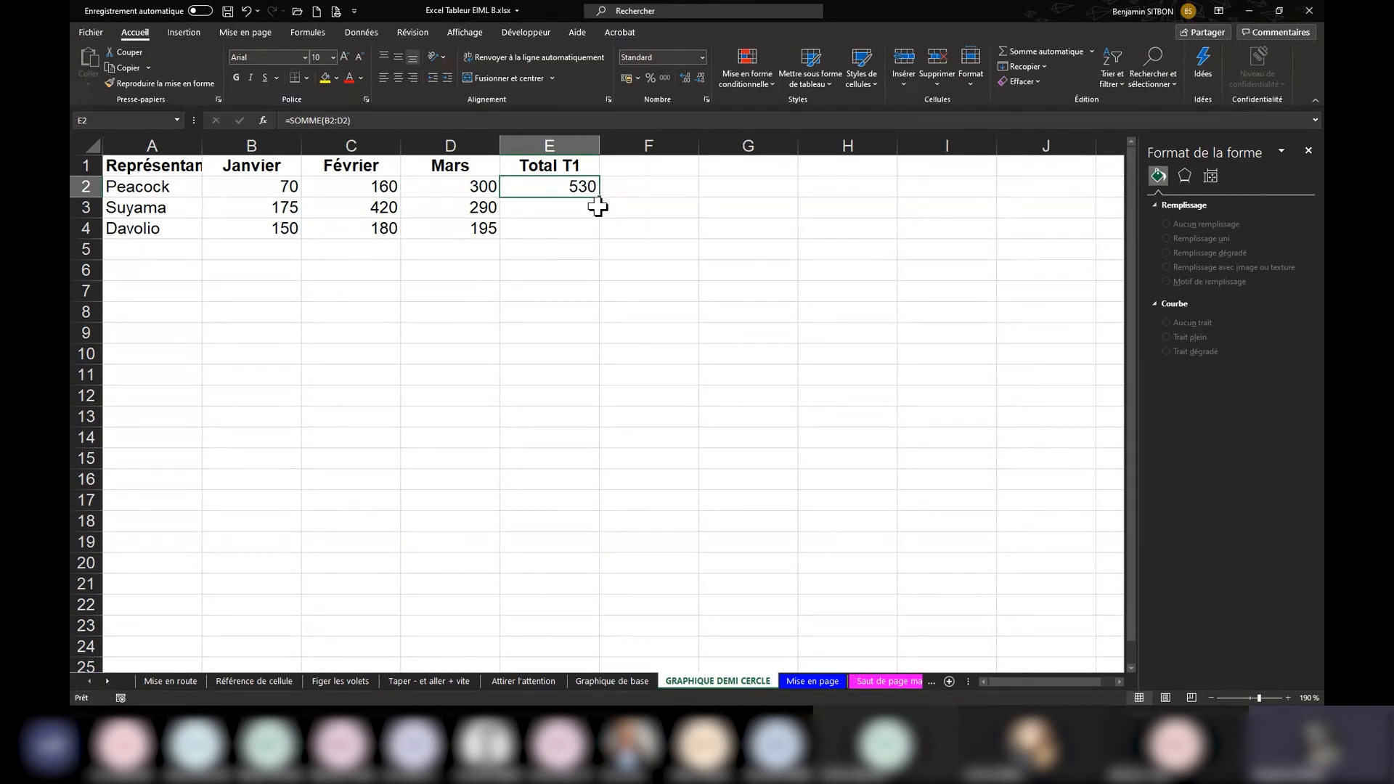
drag(601, 198, 601, 214)
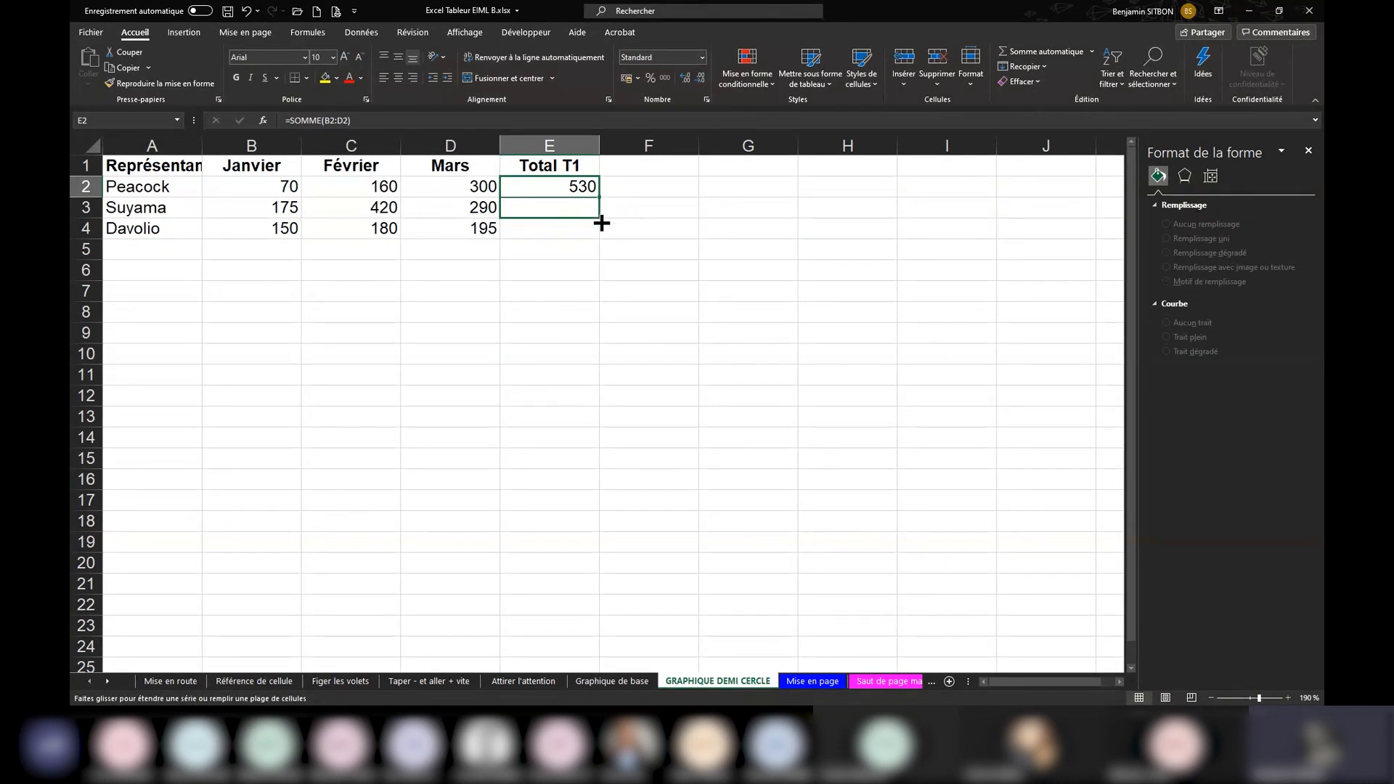
drag(601, 223, 599, 238)
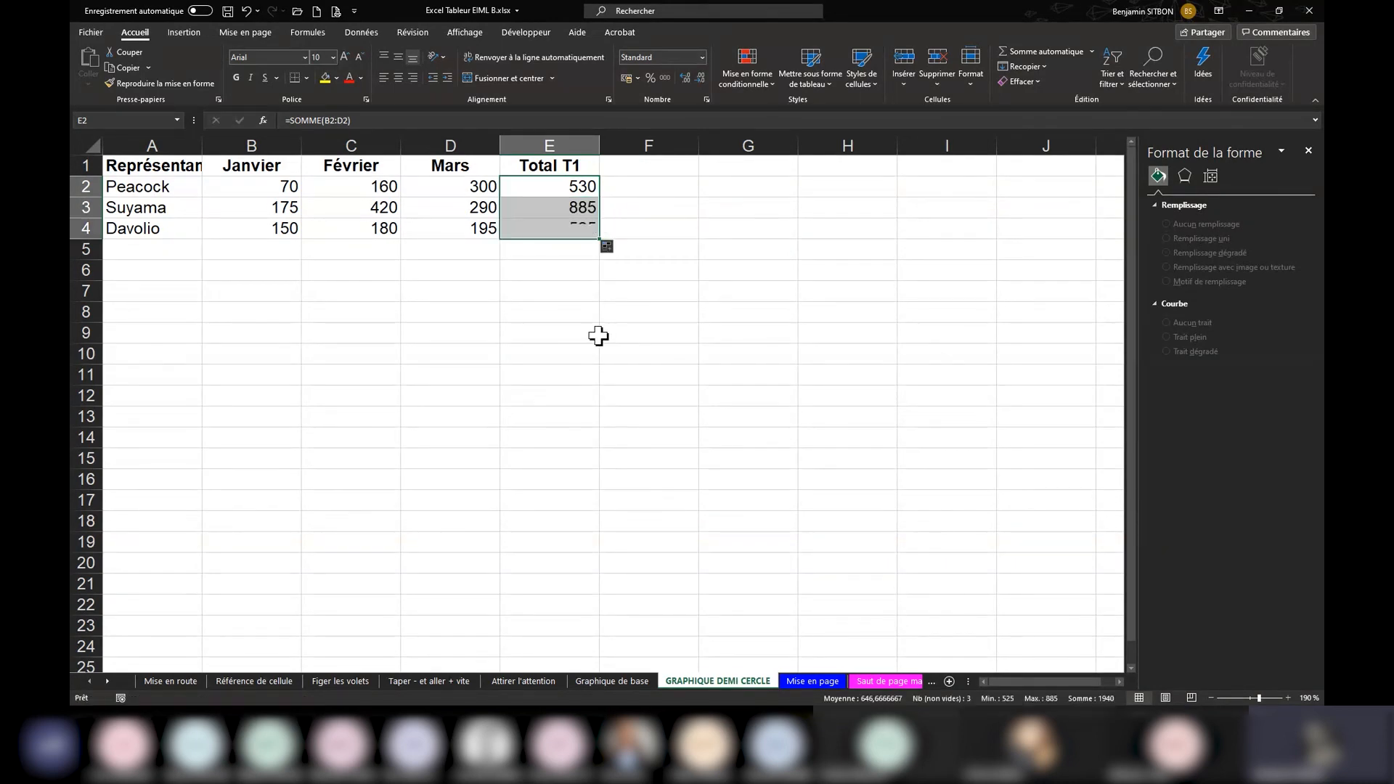
- Check the cell ranges used by the Total T1 sum formulas in cells E2, E3 and E4
double_click(550, 187)
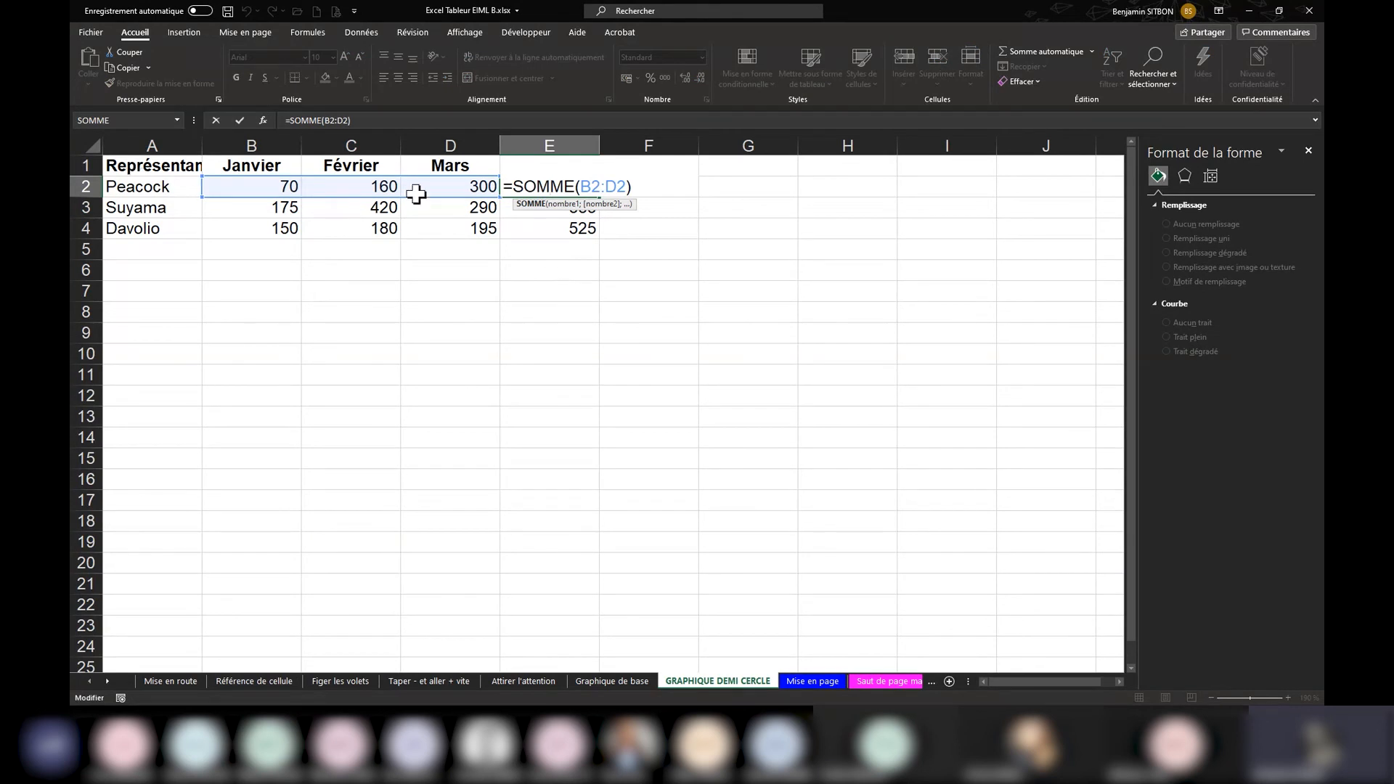
click(523, 211)
double_click(523, 211)
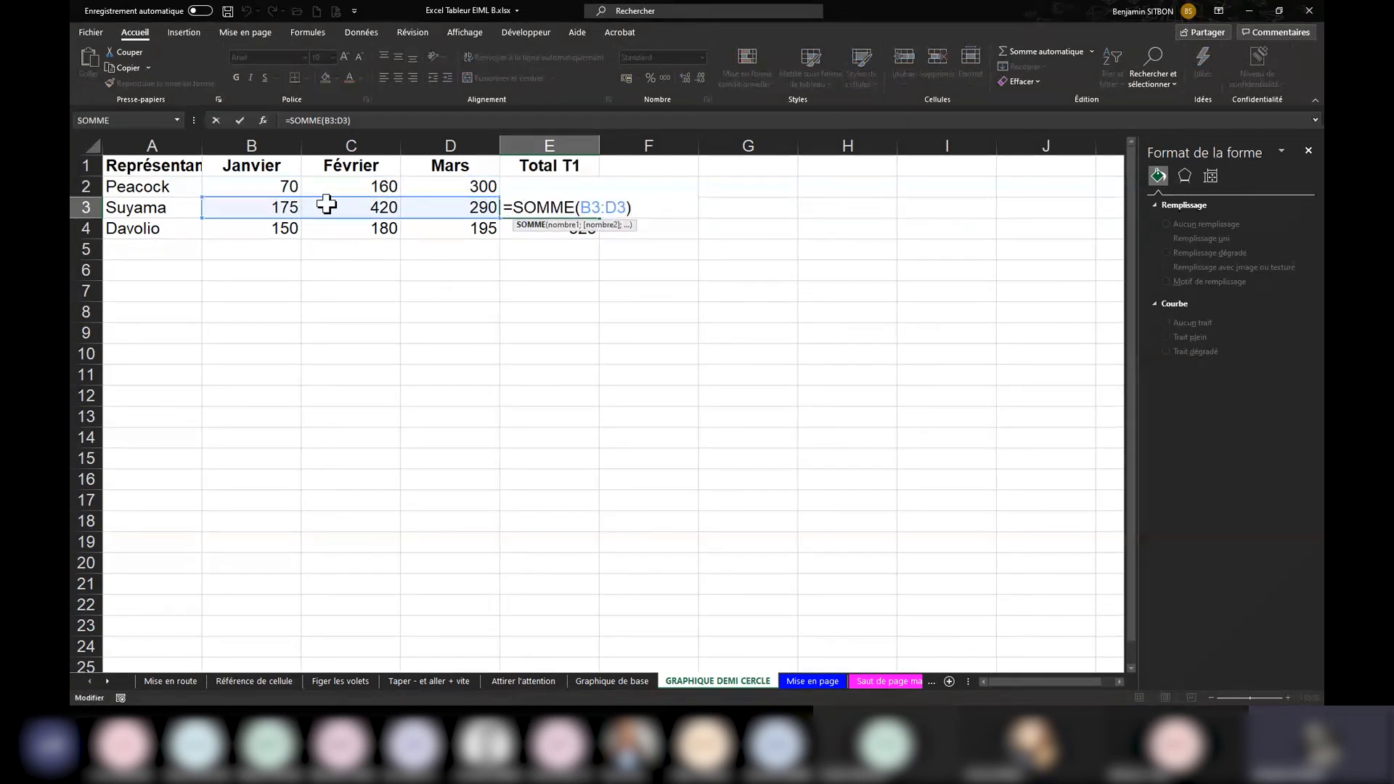
click(584, 228)
double_click(581, 226)
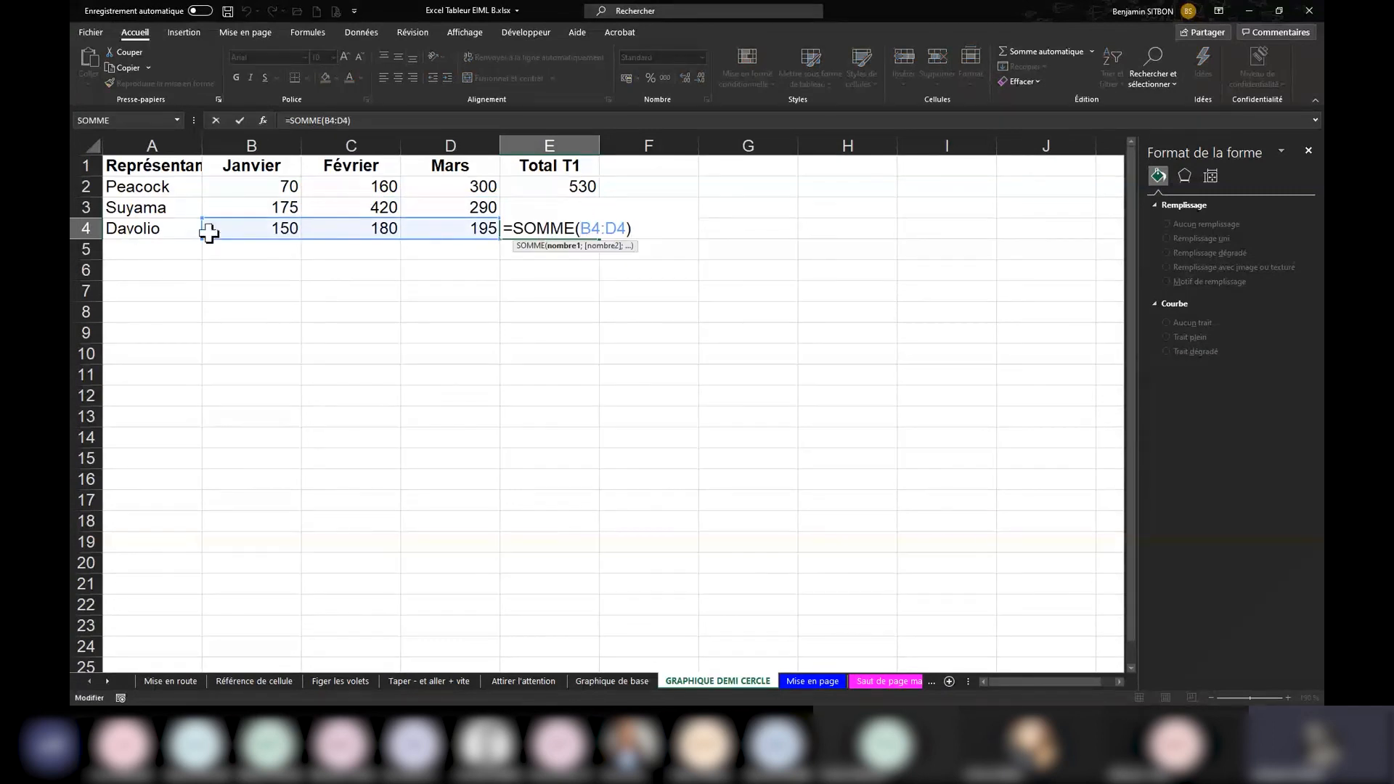
click(547, 249)
click(534, 189)
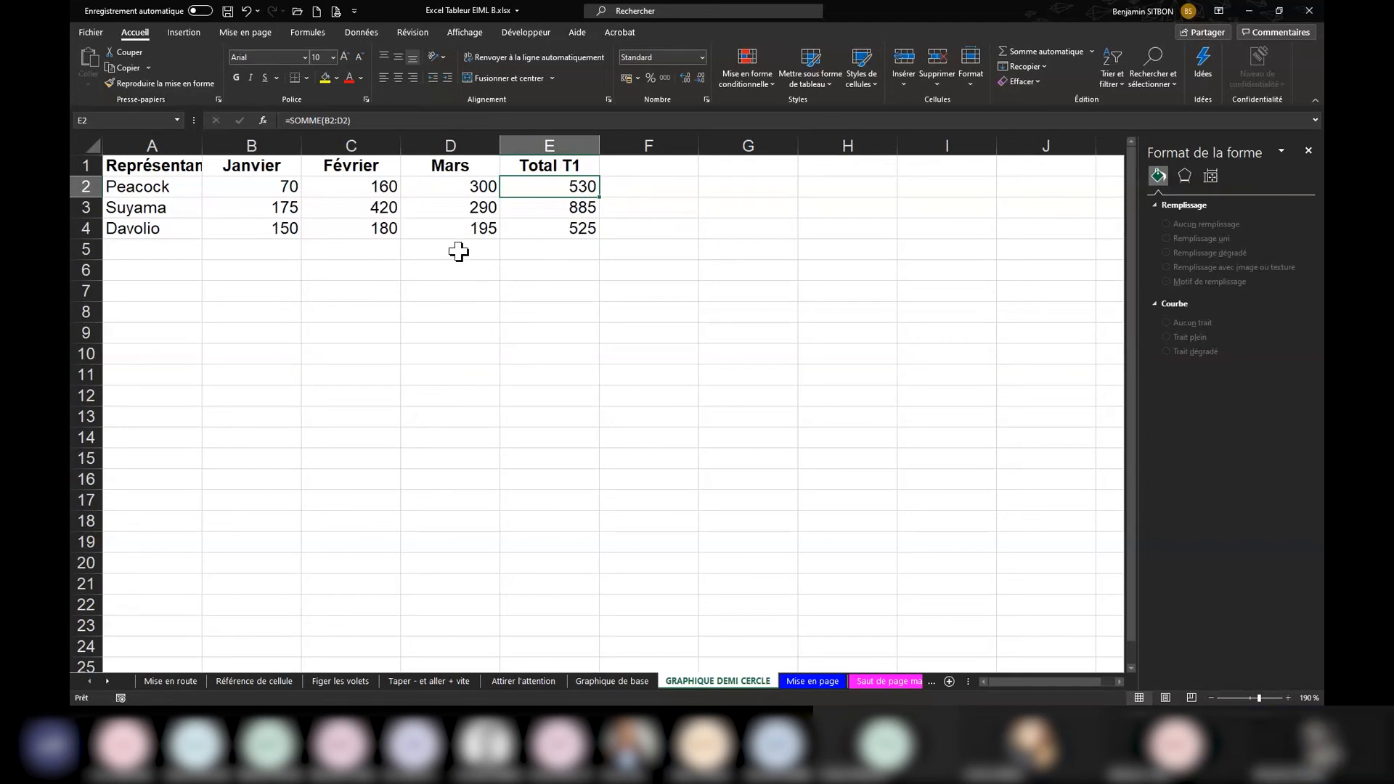
- Auto-fit the widths of columns A to E to their contents
click(353, 211)
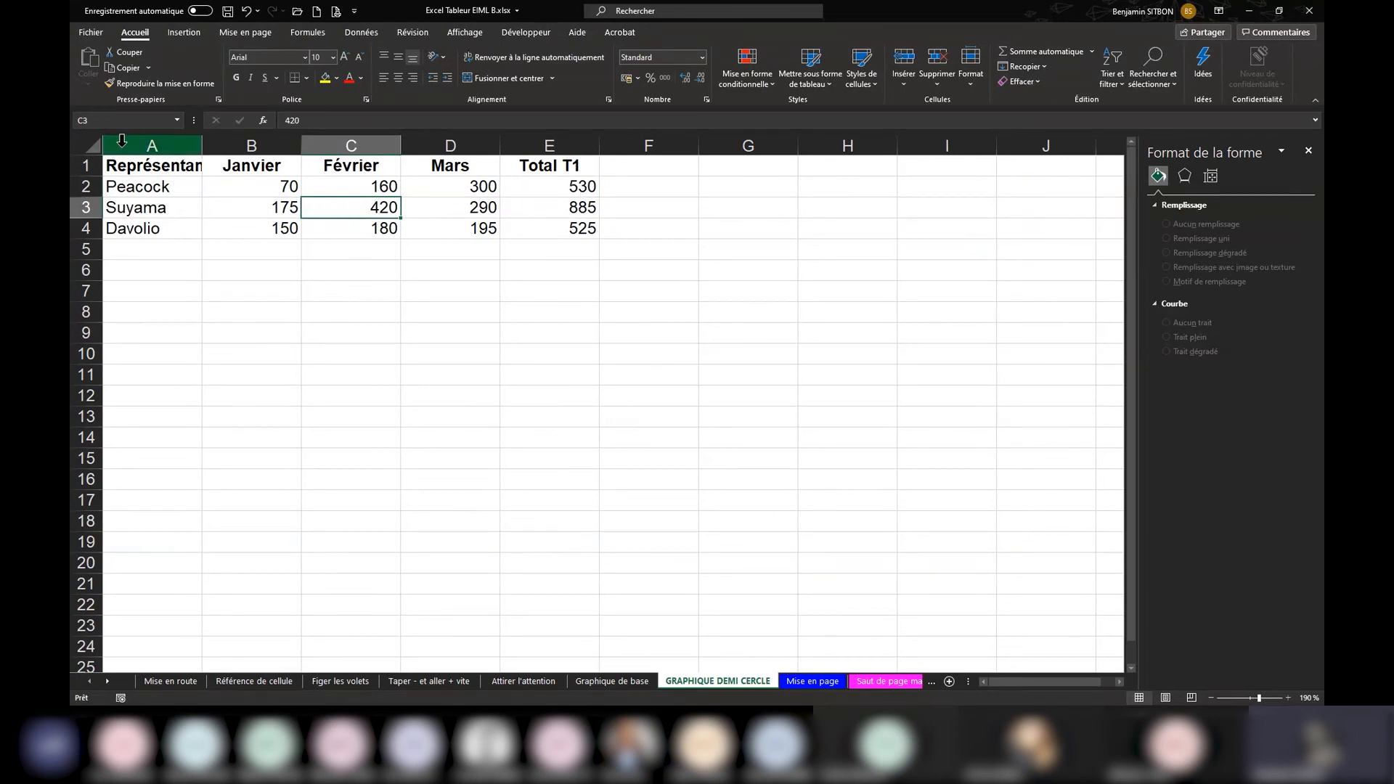
drag(127, 144, 512, 145)
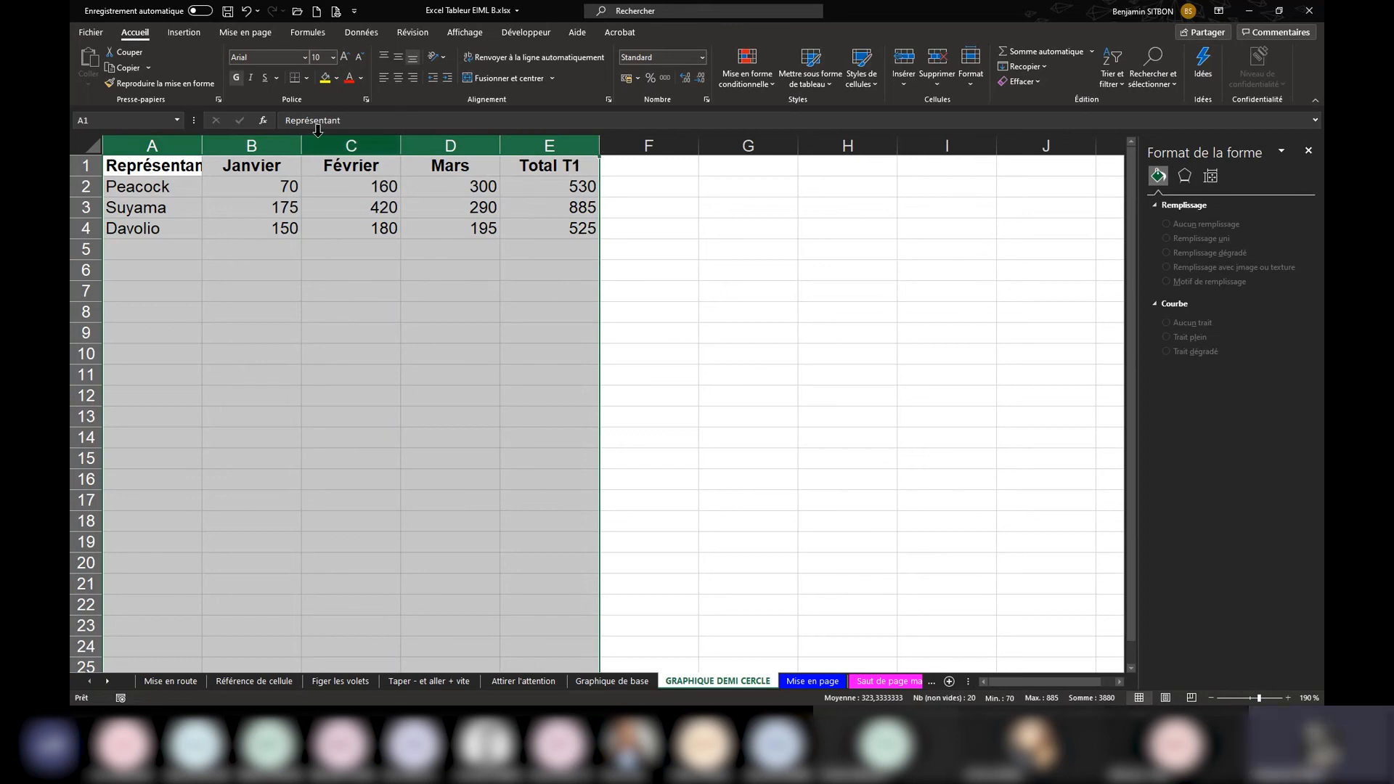
double_click(199, 142)
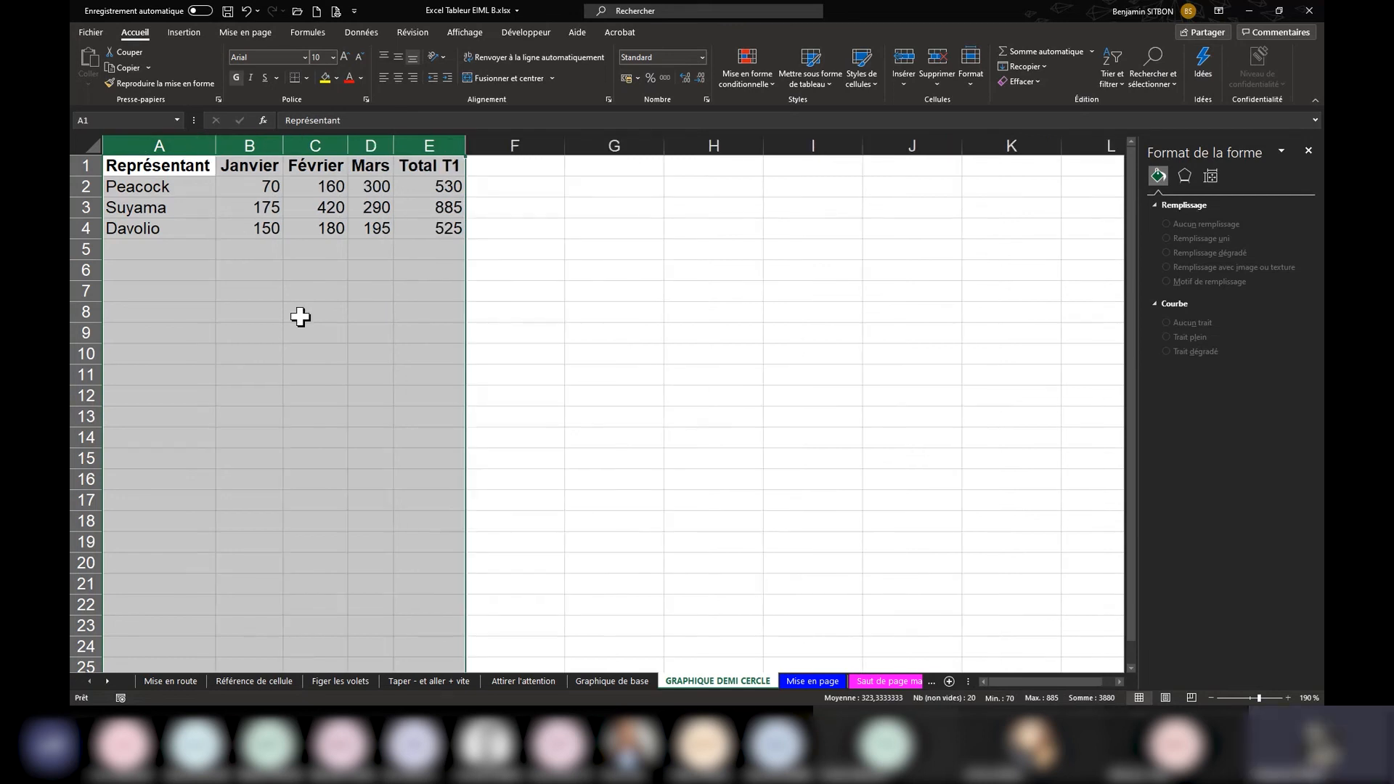
click(250, 229)
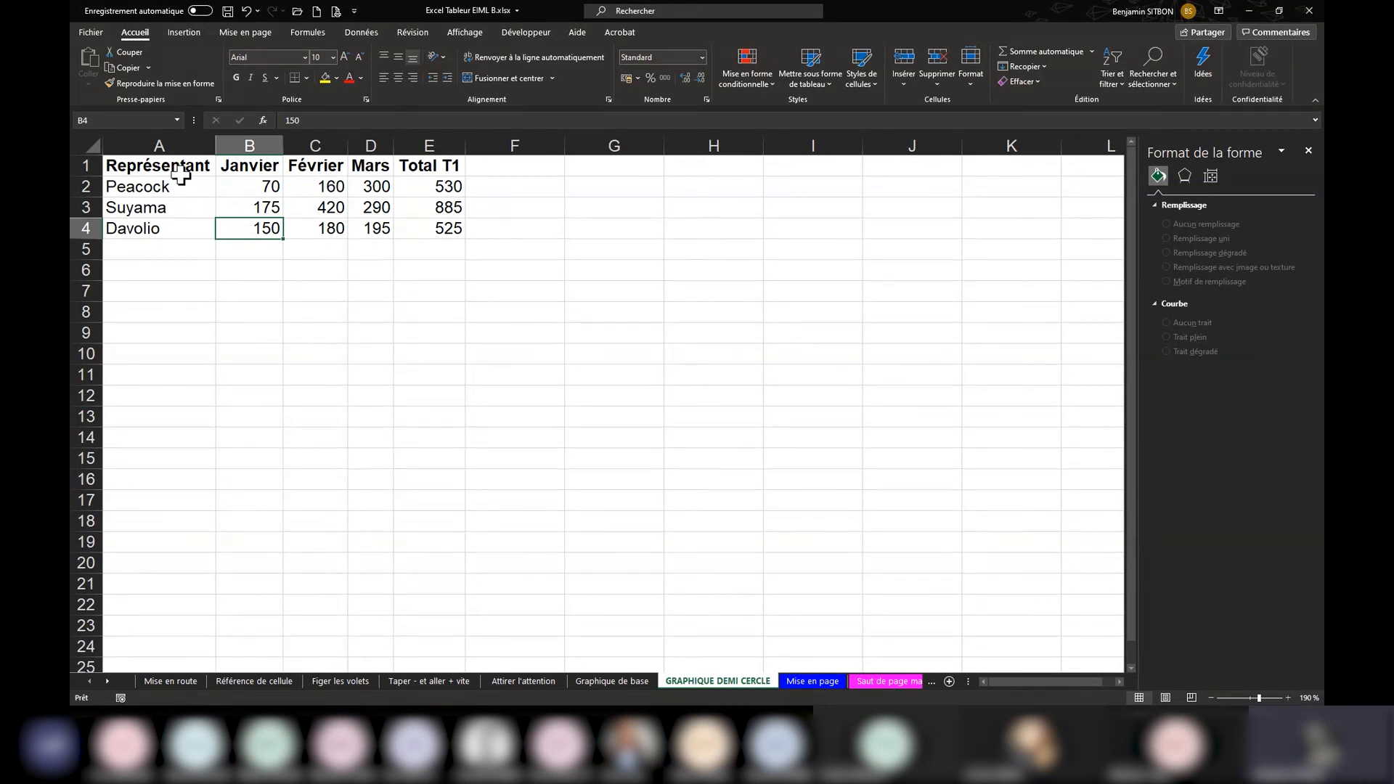
- Apply the Calcul cell style to the header row A1:E1
drag(174, 165, 445, 165)
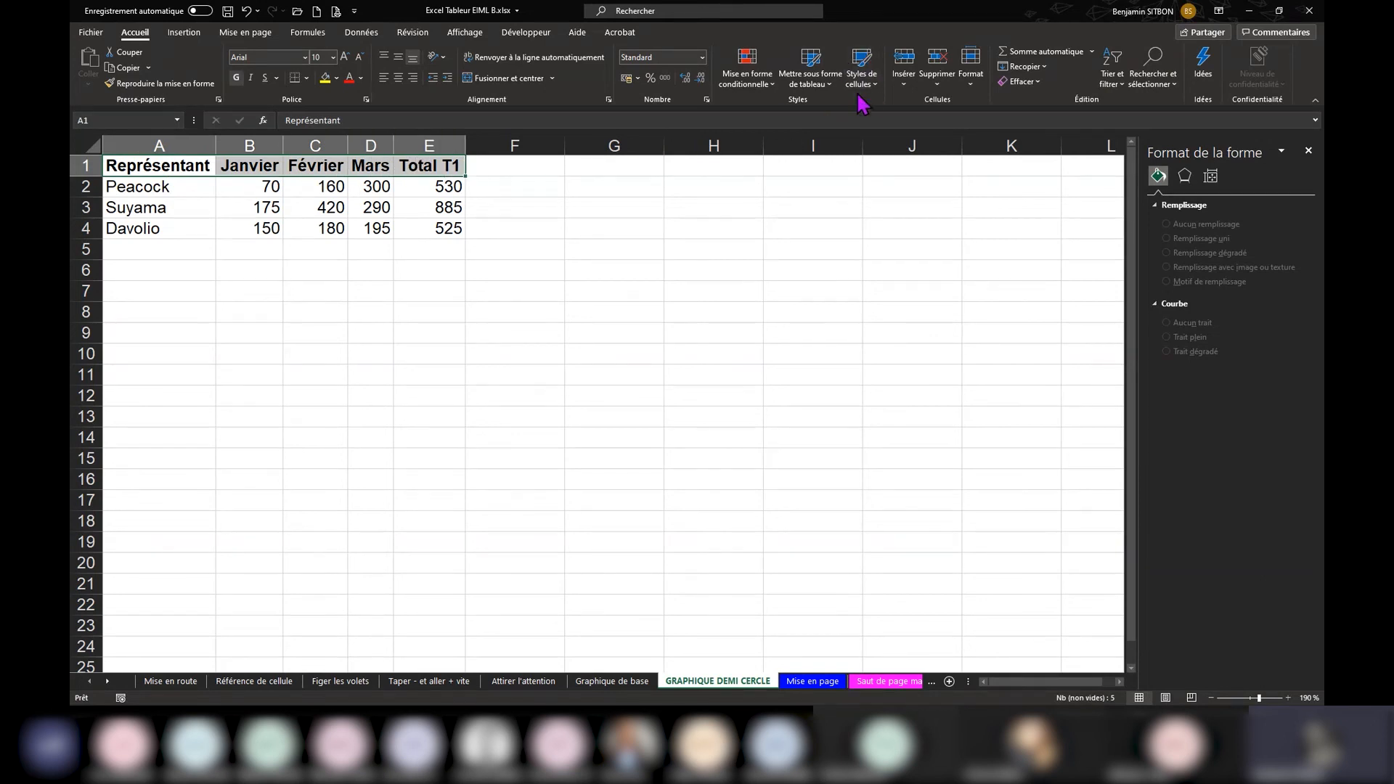
click(878, 86)
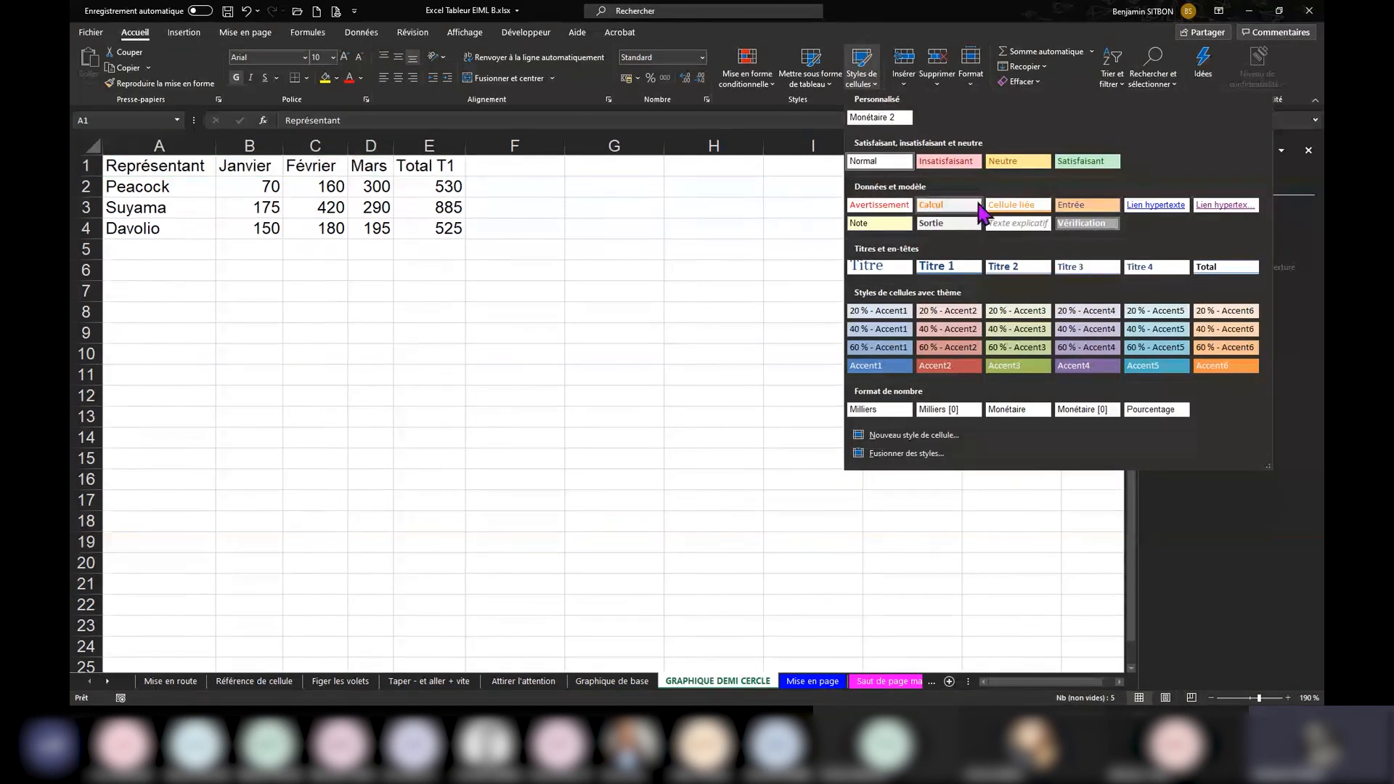
click(962, 208)
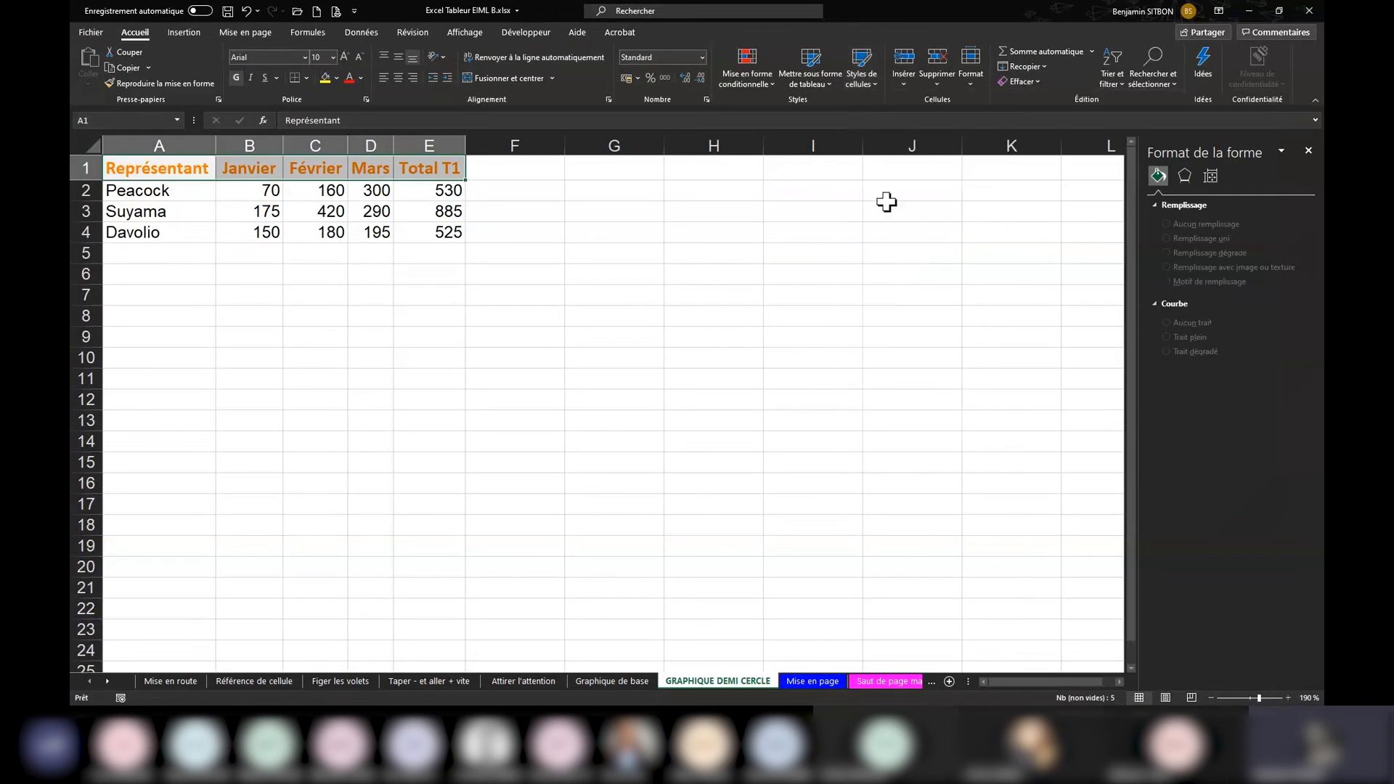
click(871, 87)
click(202, 233)
- Apply the Sortie cell style to the representative names in A2:A4
drag(185, 195, 181, 231)
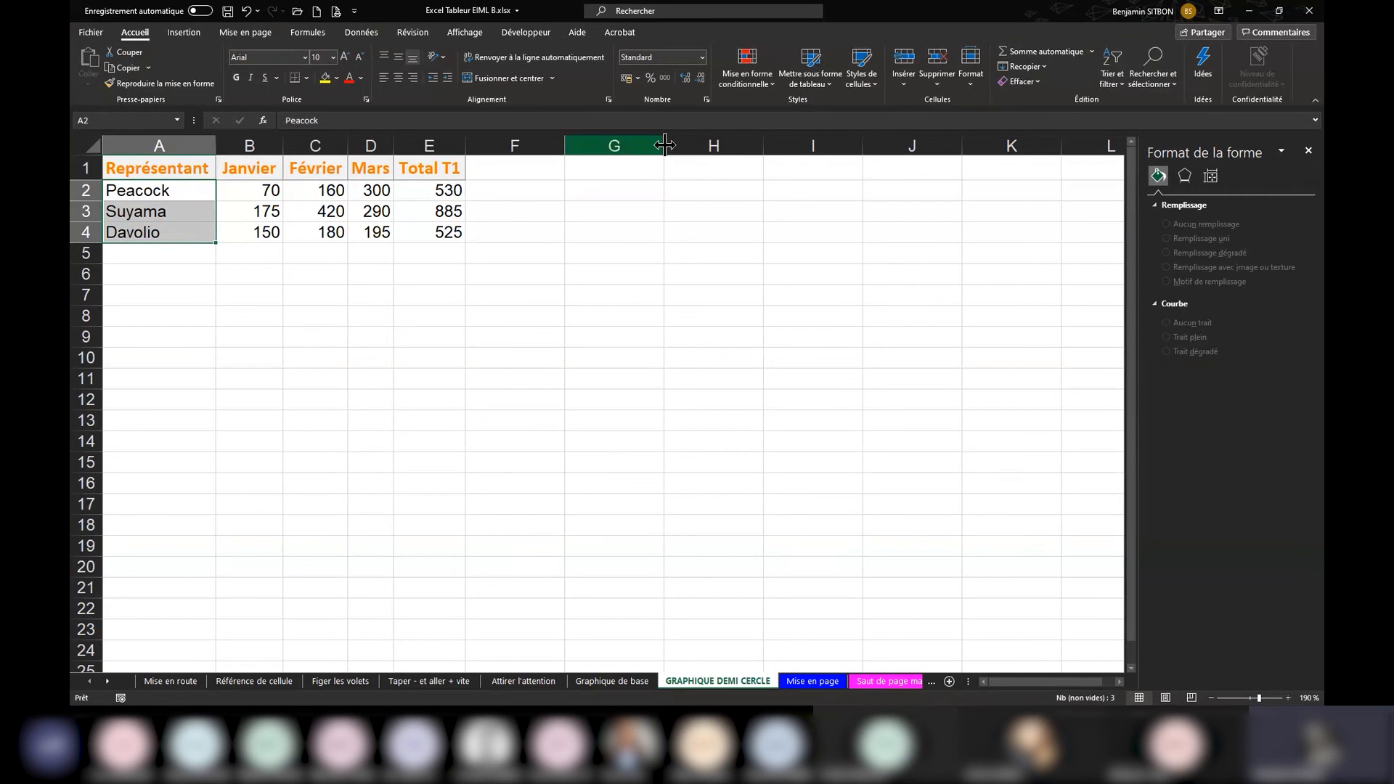
click(871, 89)
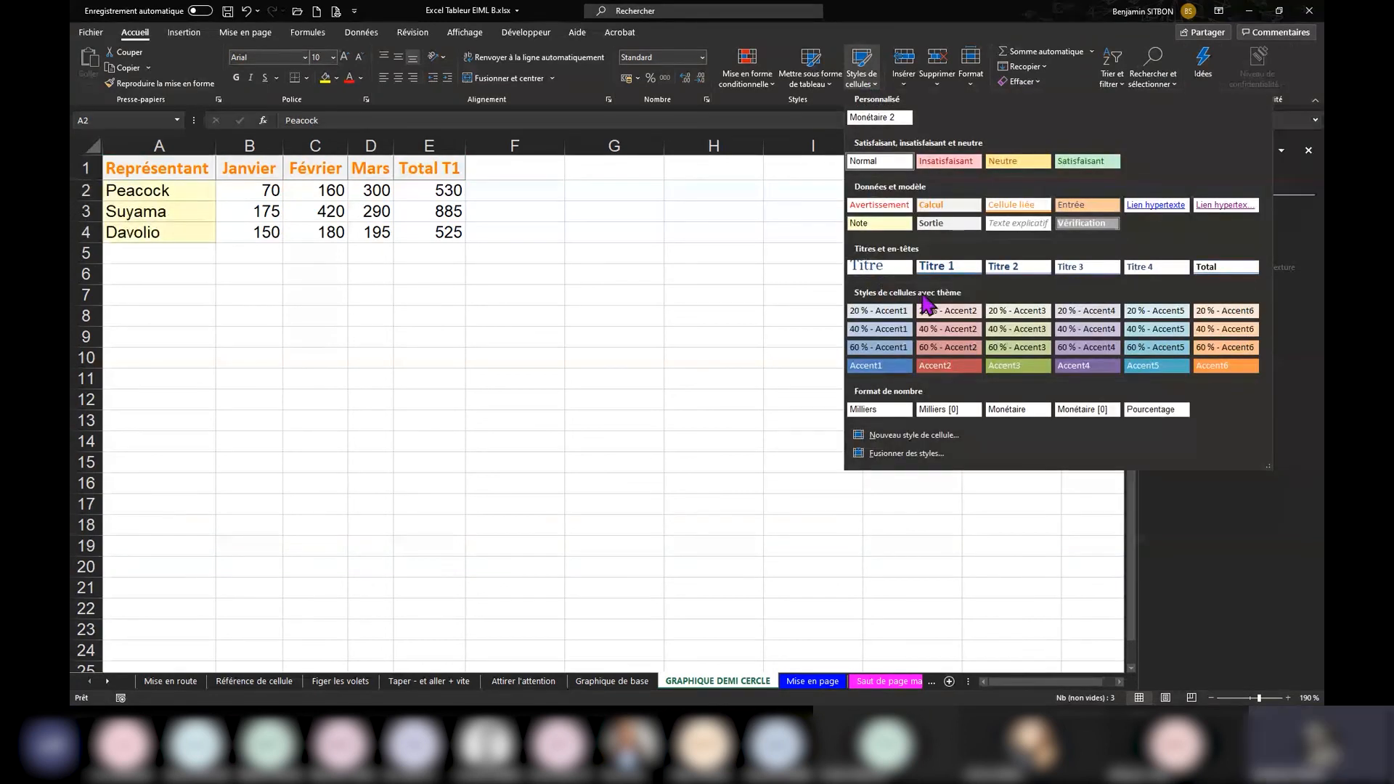
click(935, 225)
click(378, 333)
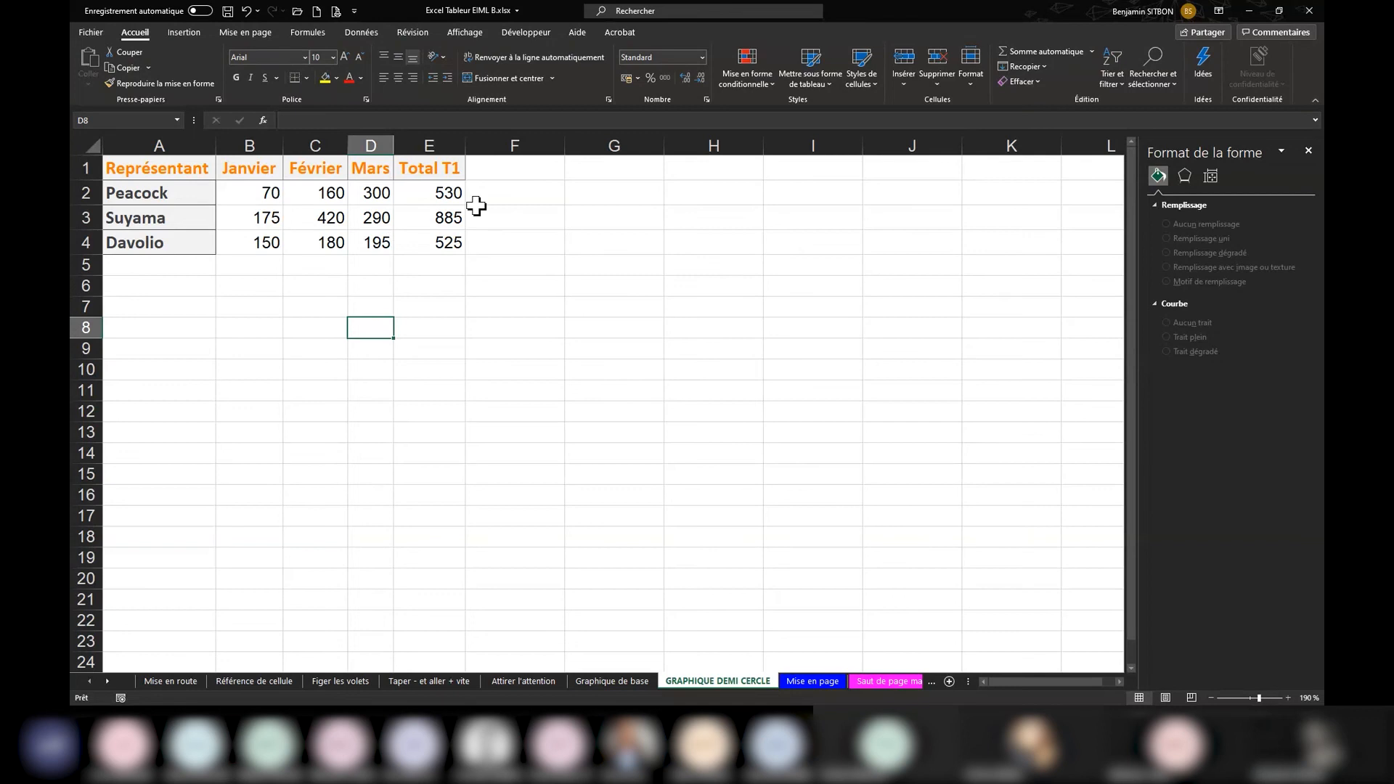
- Copy the whole table A1:E4 and paste the copy at cell G1
click(472, 274)
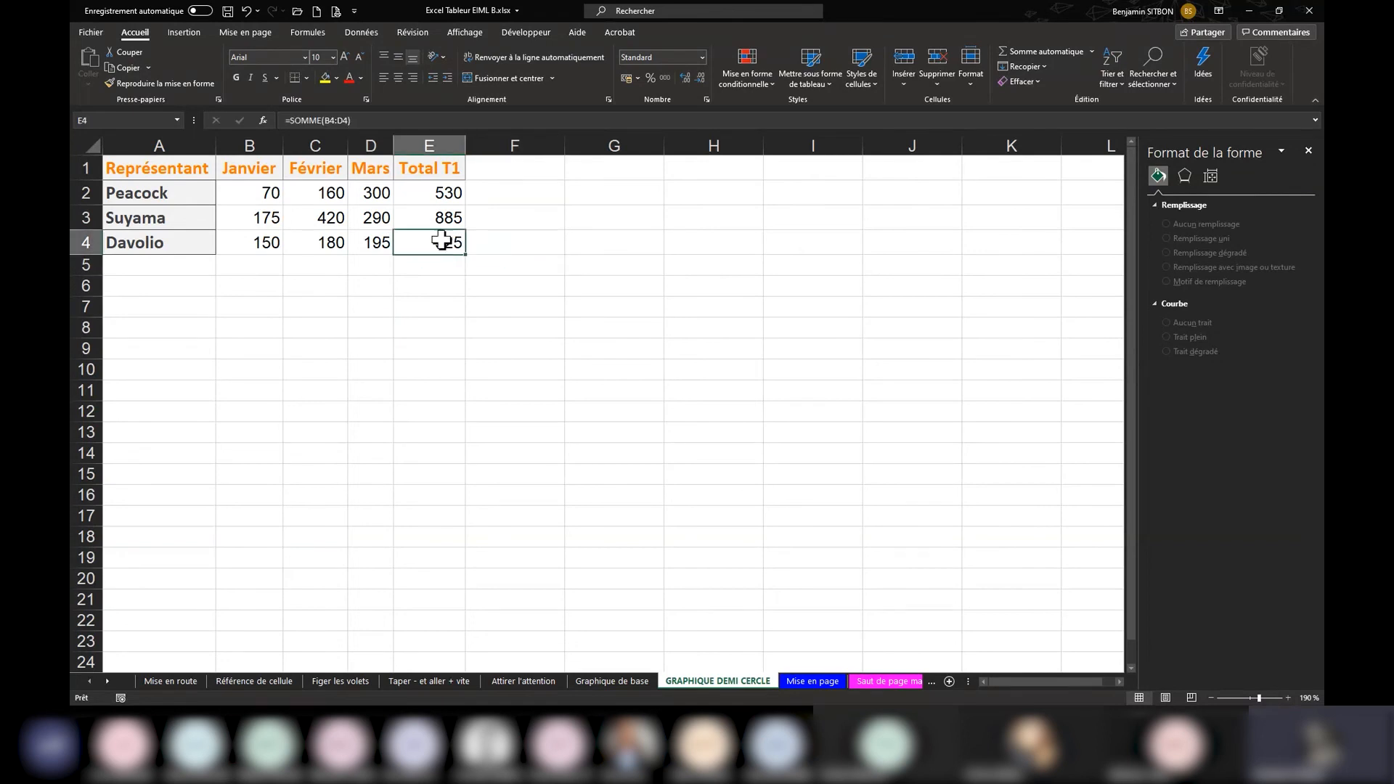
drag(448, 241, 169, 168)
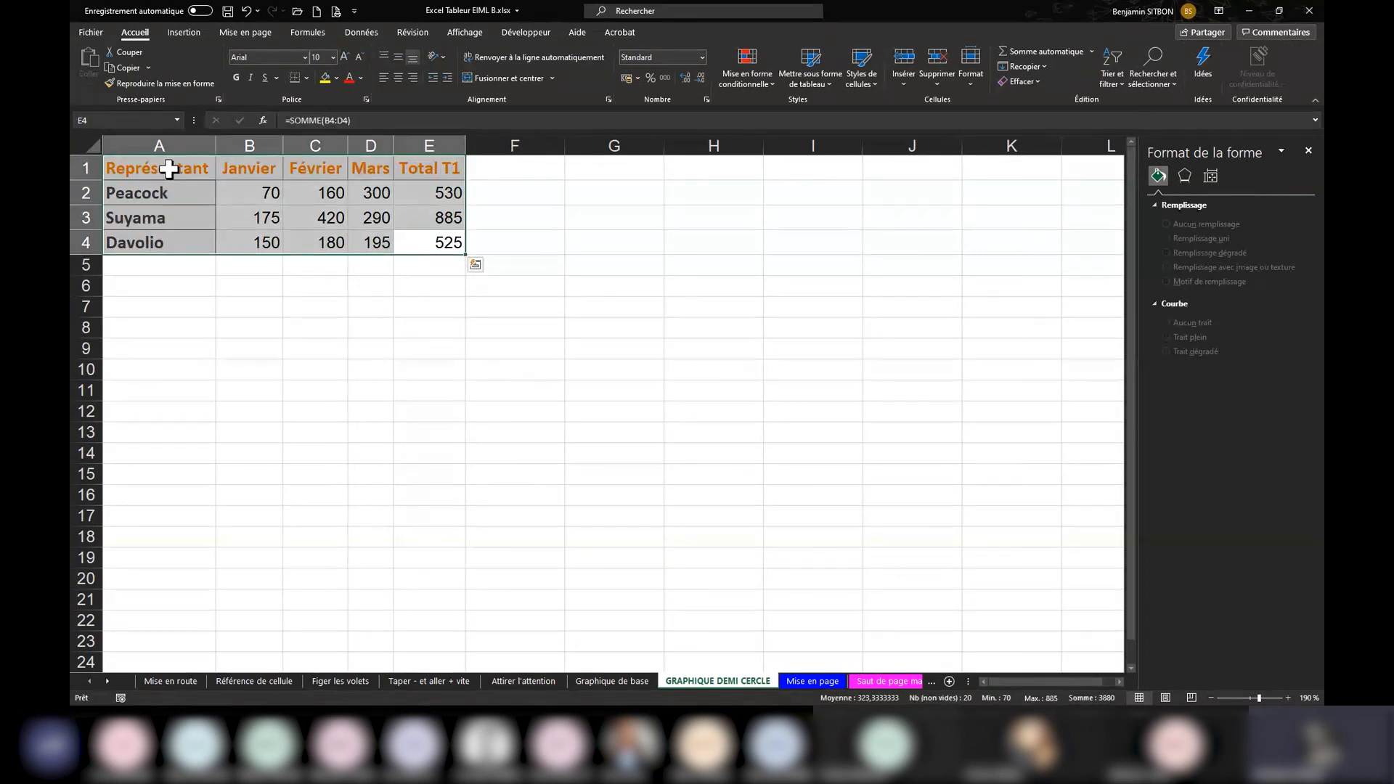
key(ctrl+c)
click(616, 174)
key(ctrl+v)
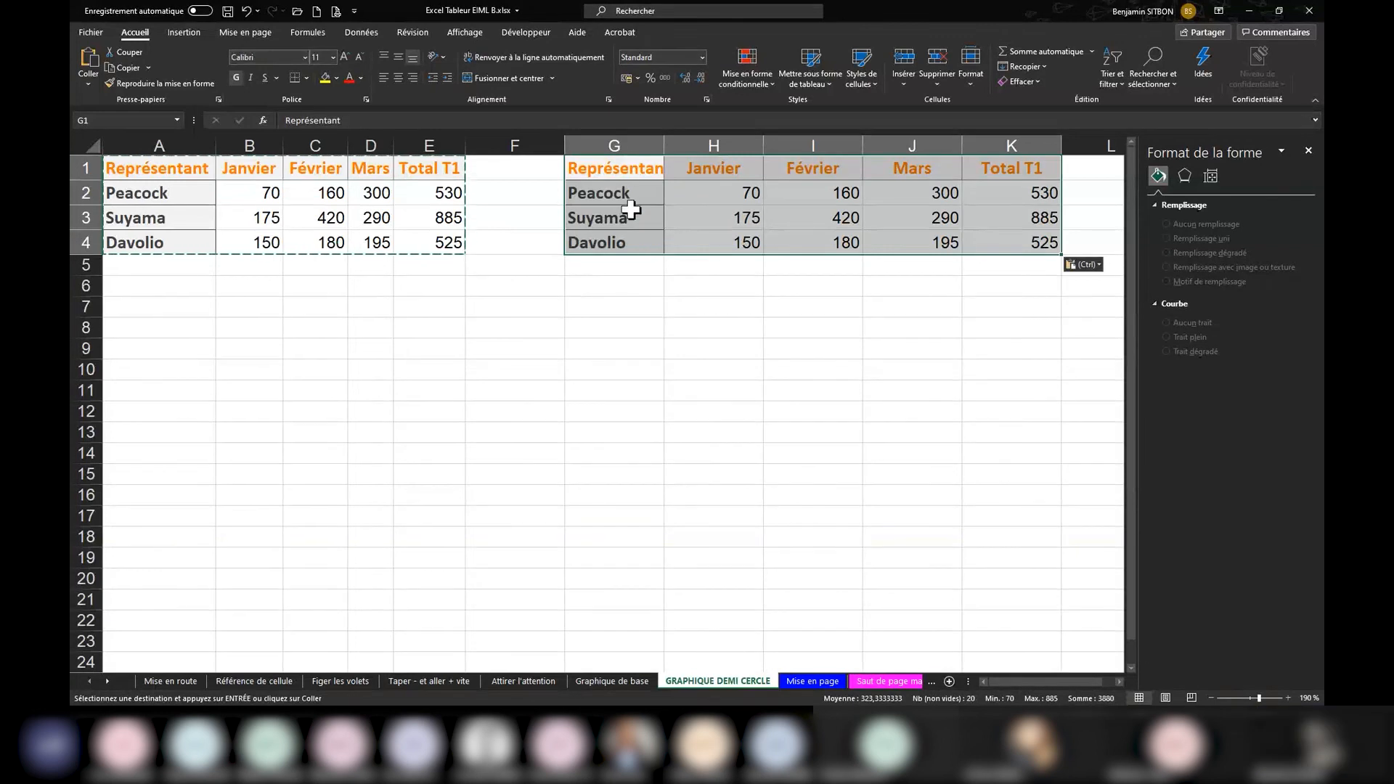
- Auto-fit the widths of columns G to K holding the copied table
drag(618, 145, 976, 145)
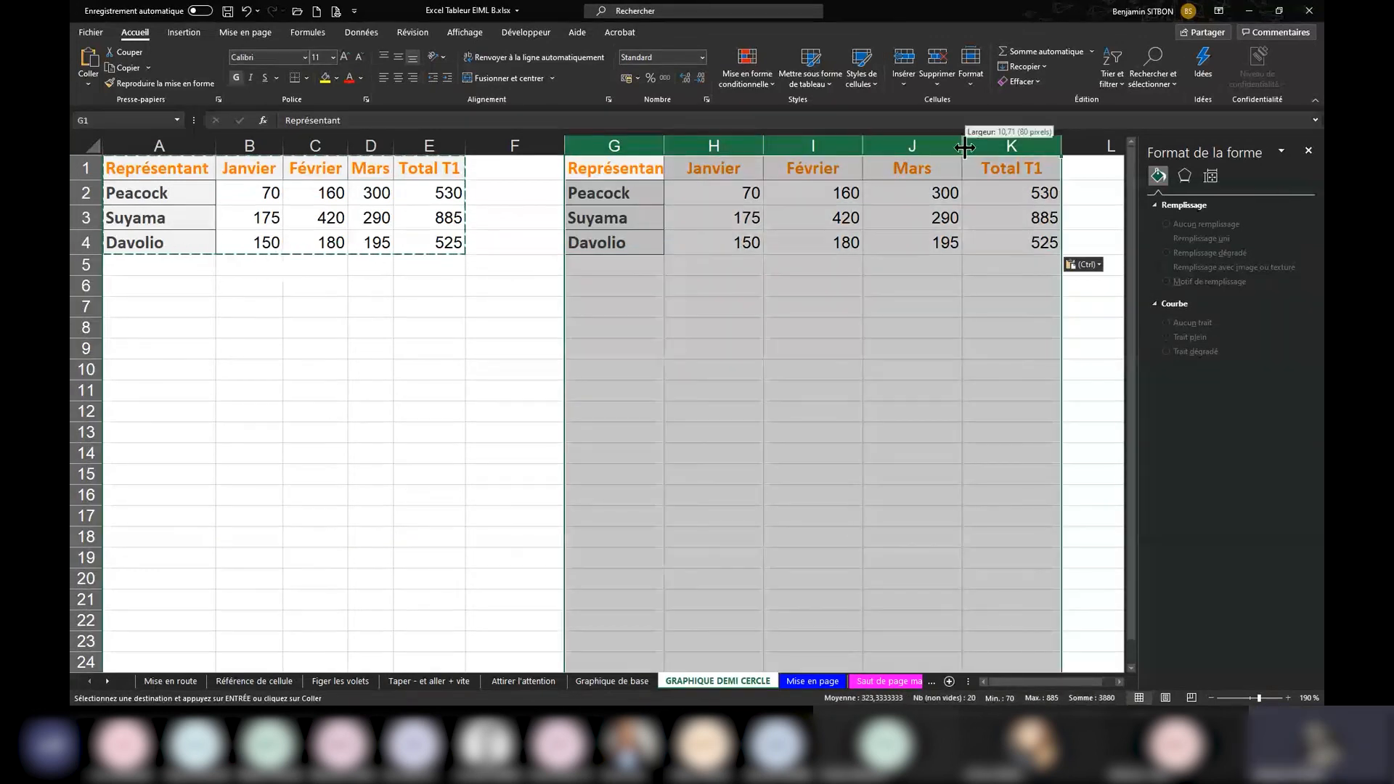
double_click(963, 145)
click(773, 326)
- Clear the figures in H2:K4 of the copied table, keeping its headers and representative names
drag(722, 192, 874, 245)
key(Delete)
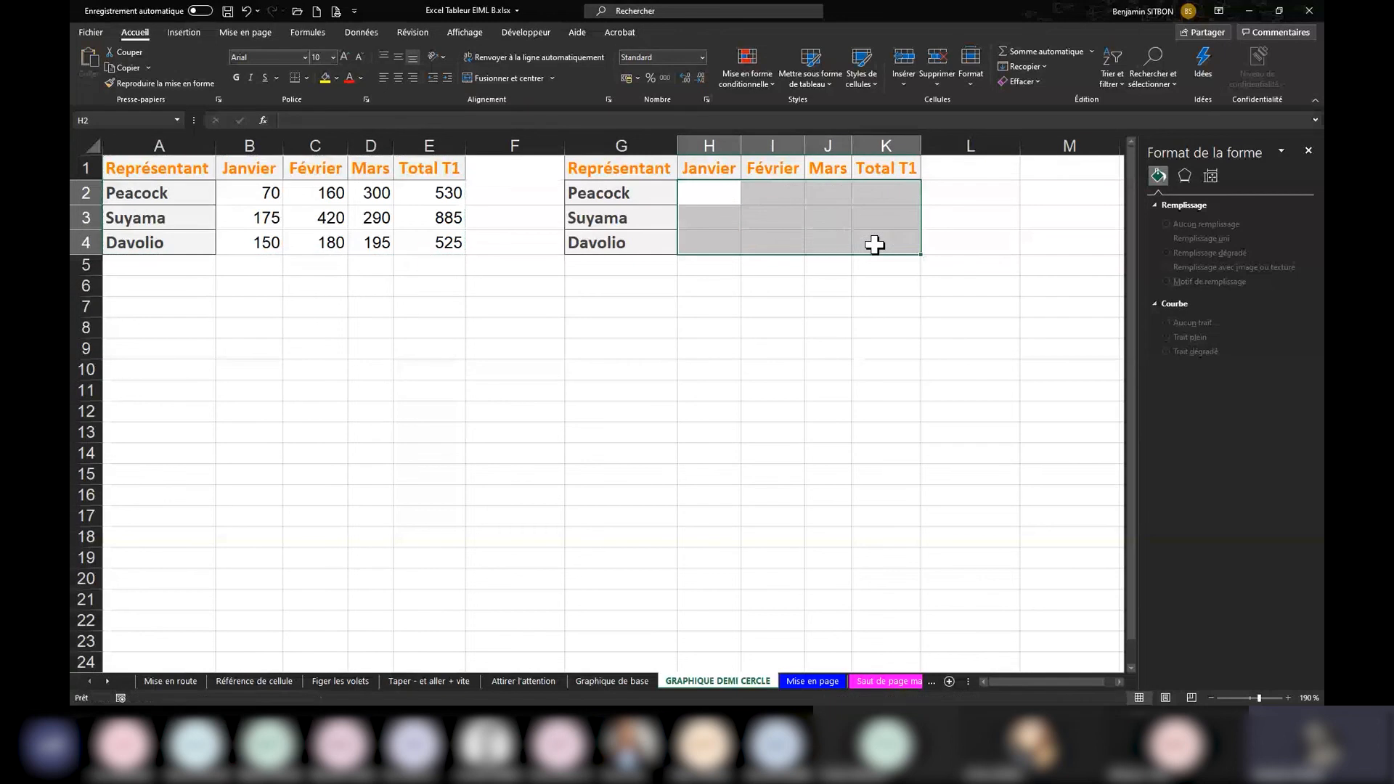
click(776, 308)
- Compare the first representative's monthly figures in row 2 with the quarter total in E2
click(261, 194)
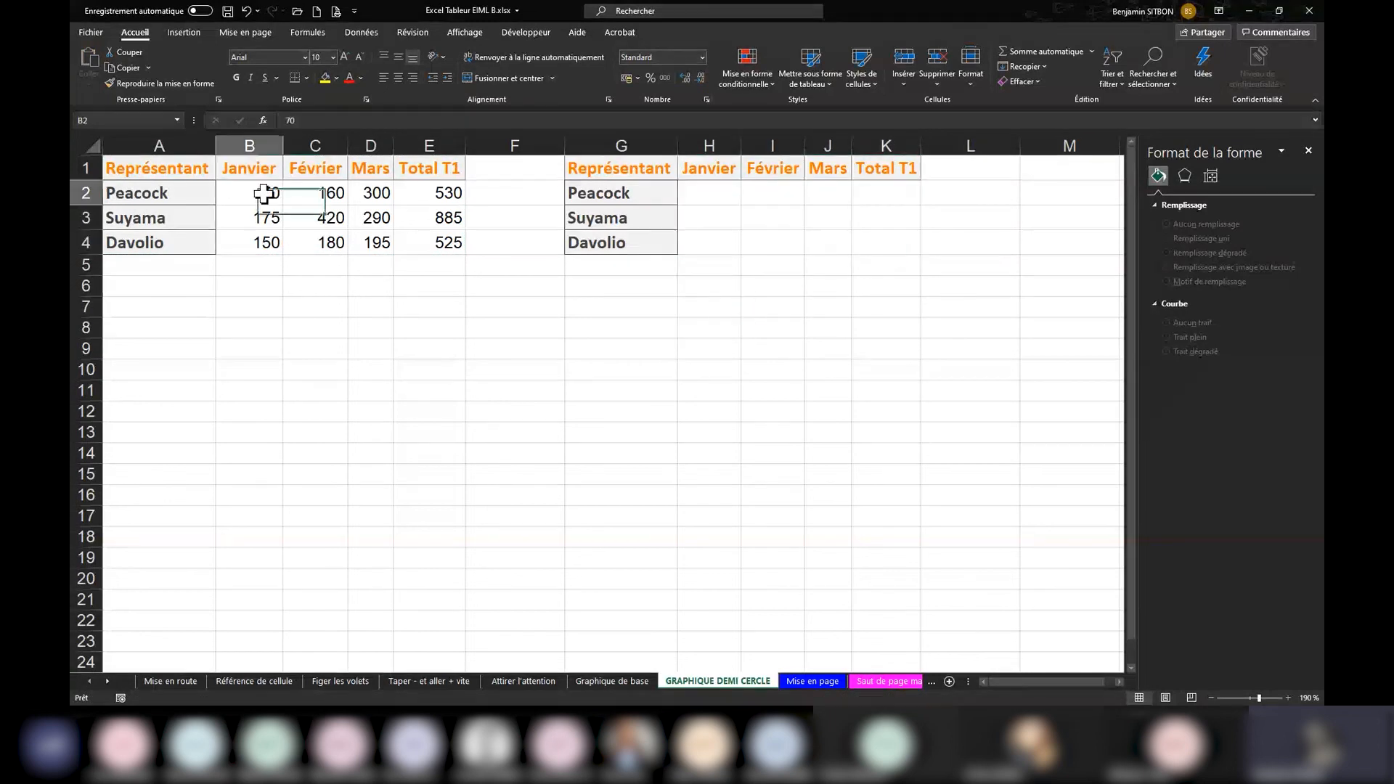
click(342, 192)
click(374, 192)
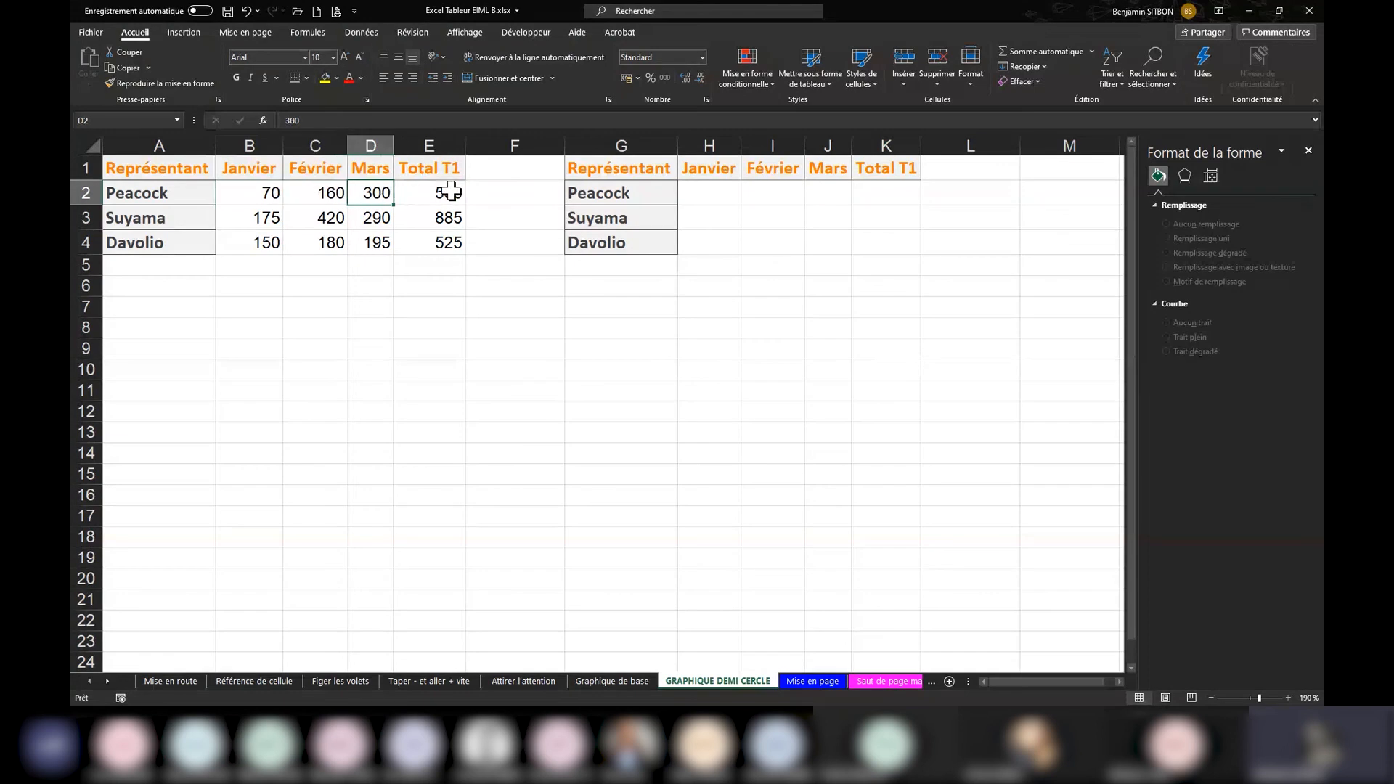
click(449, 188)
click(704, 196)
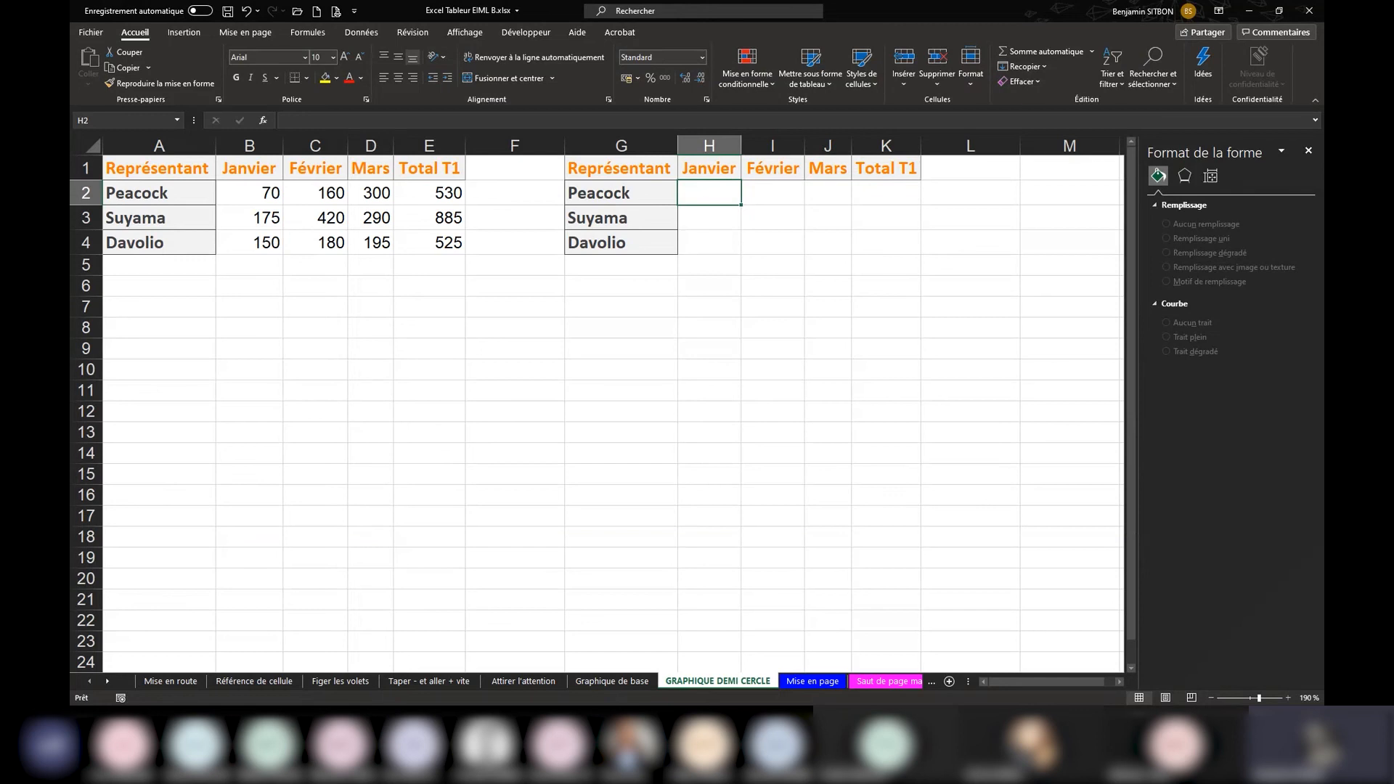
click(264, 194)
click(427, 193)
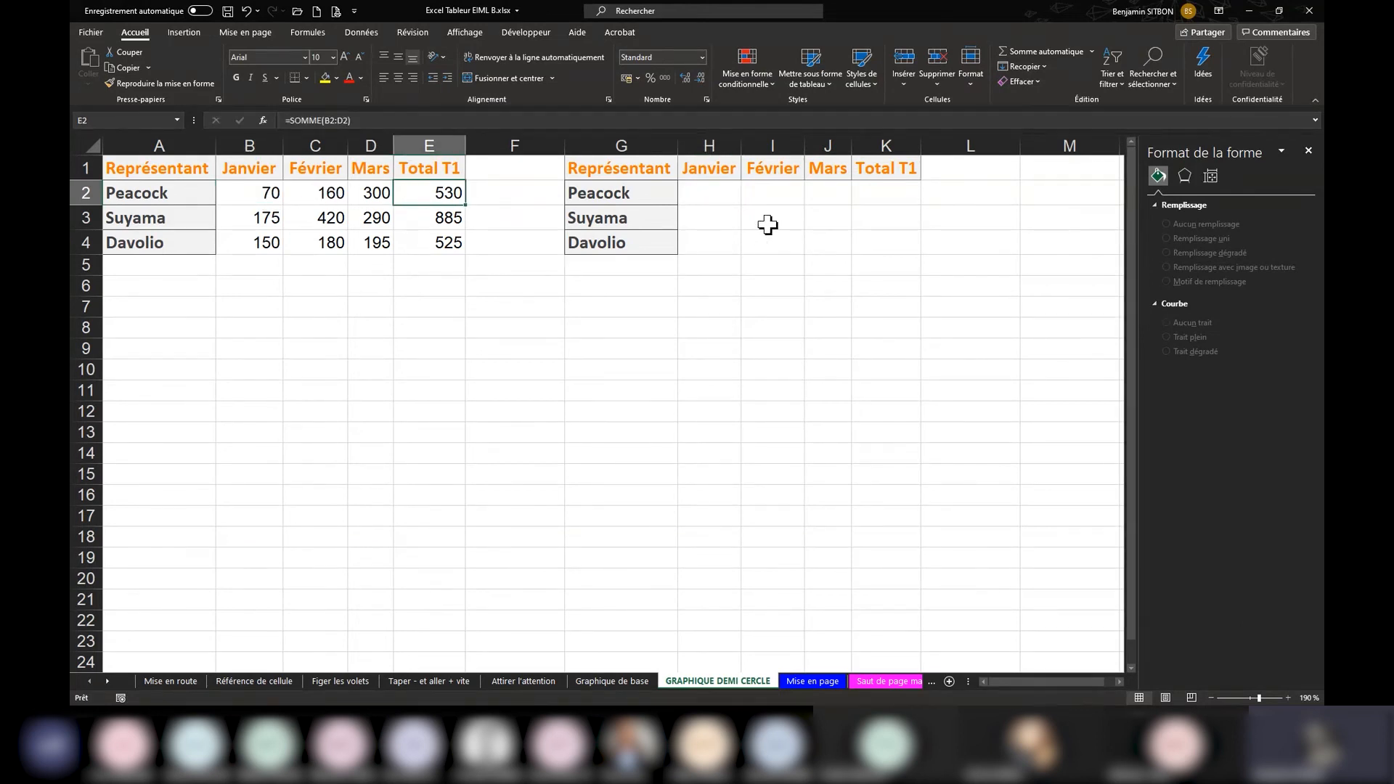
click(265, 193)
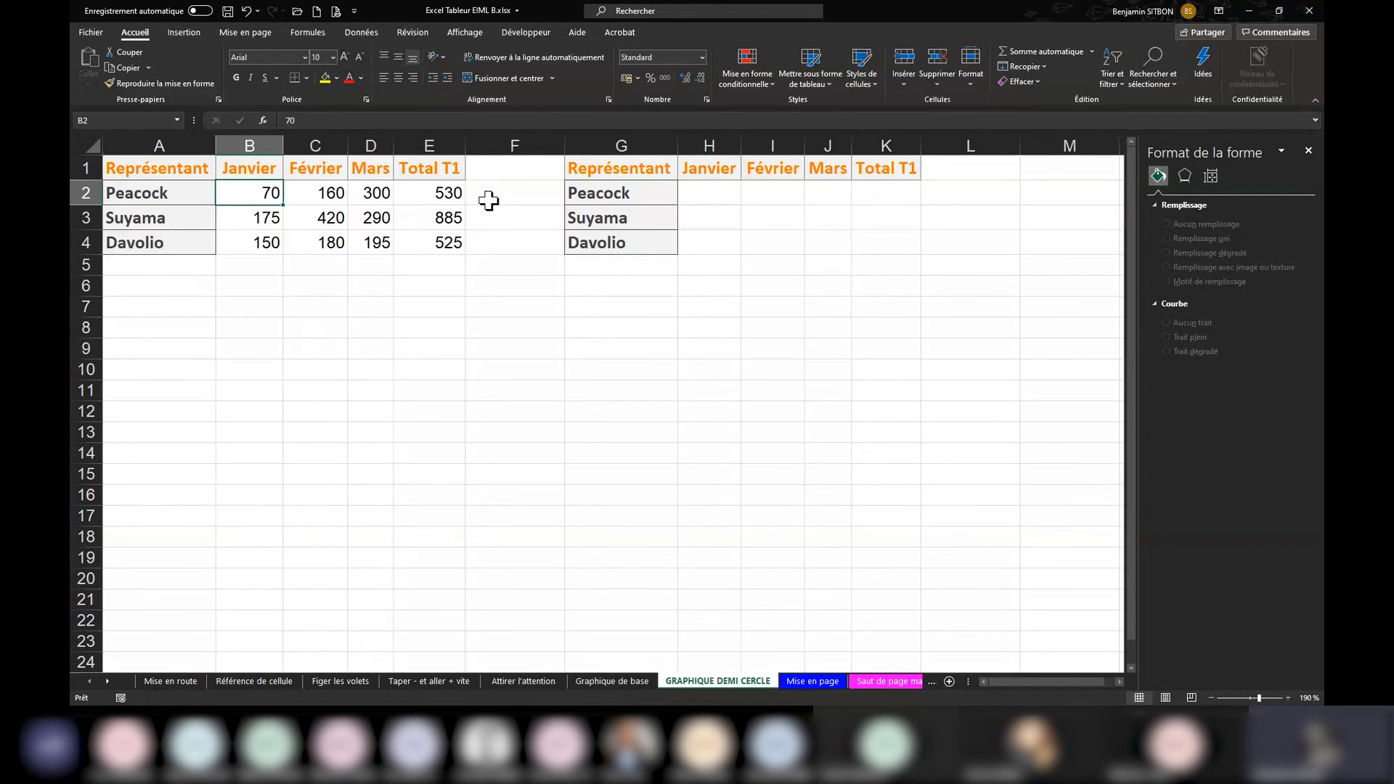
click(447, 195)
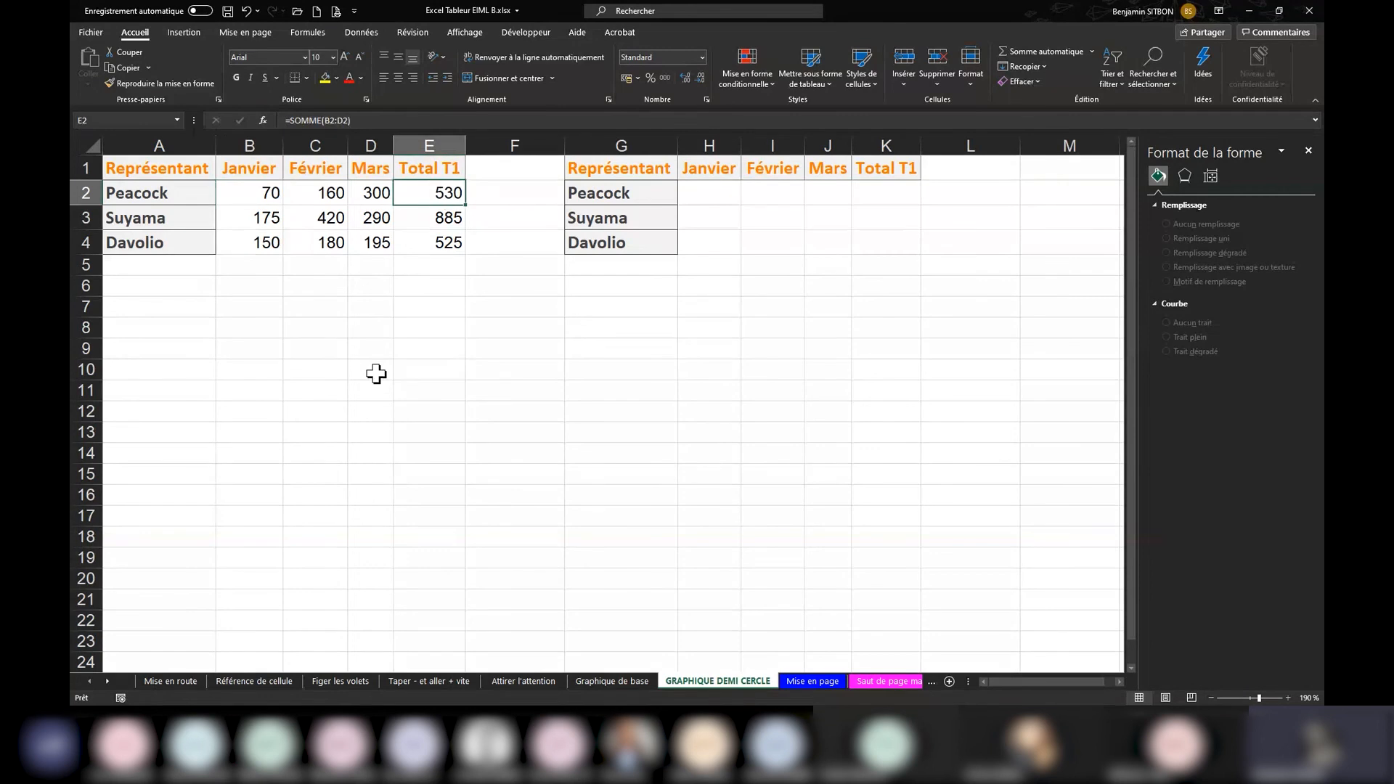
click(331, 193)
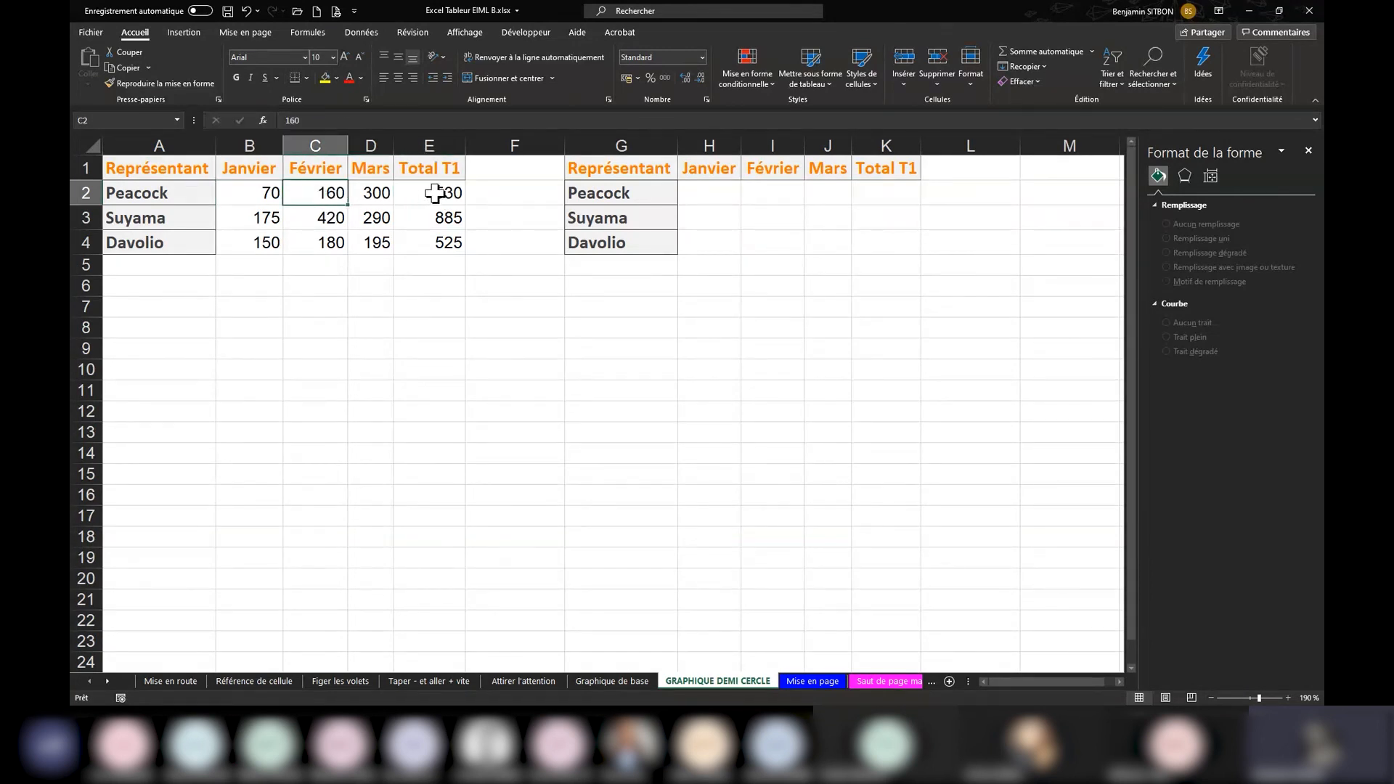
click(434, 192)
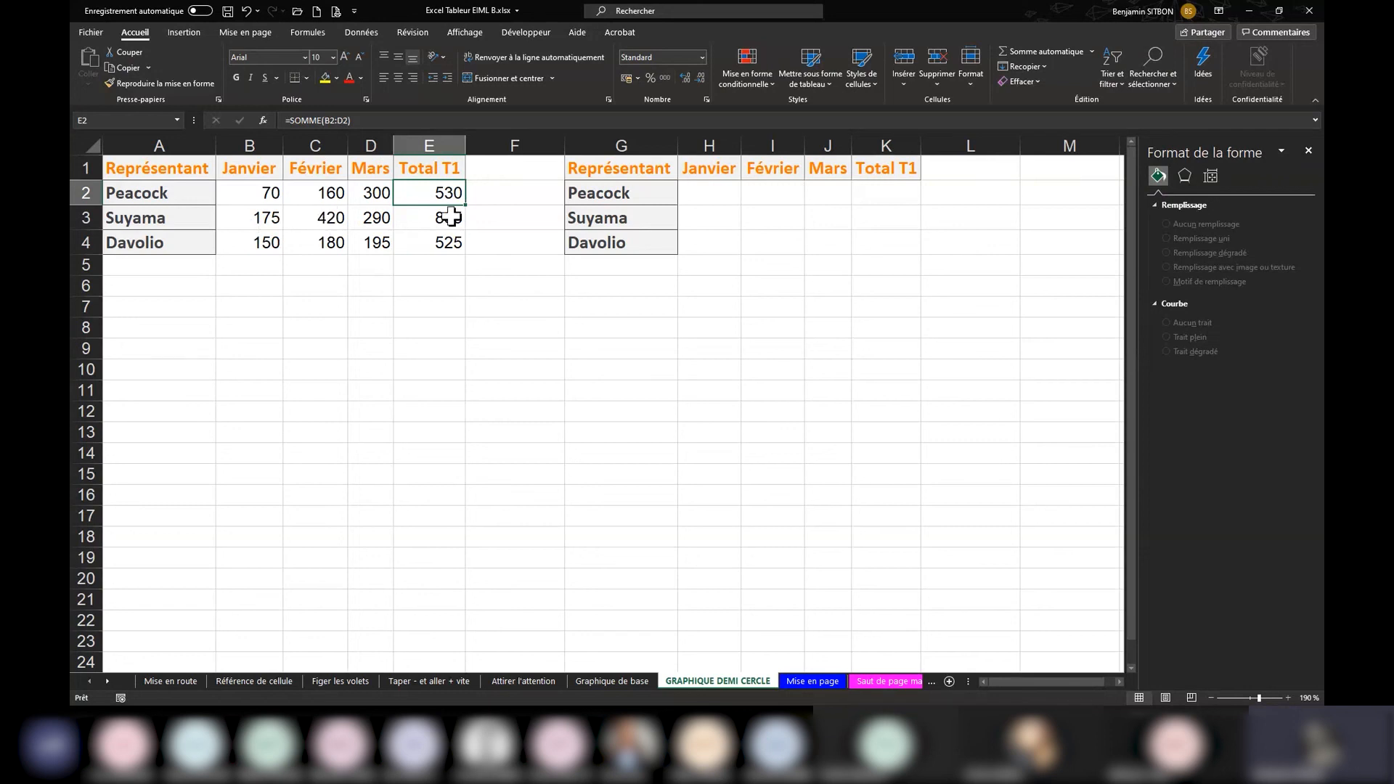
- Enter the formula =B2/$E2 in cell H2 for January's share of the first representative's quarter total
click(715, 192)
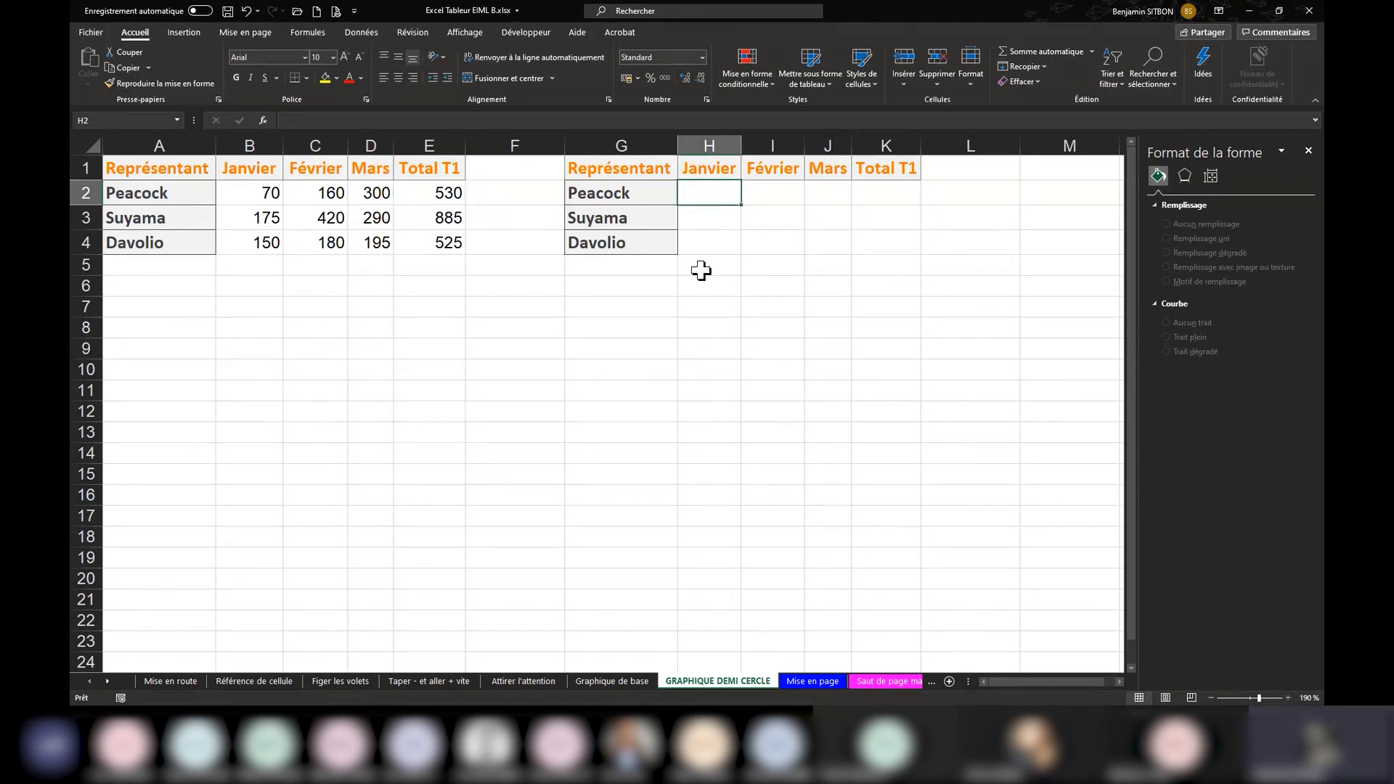
text(=)
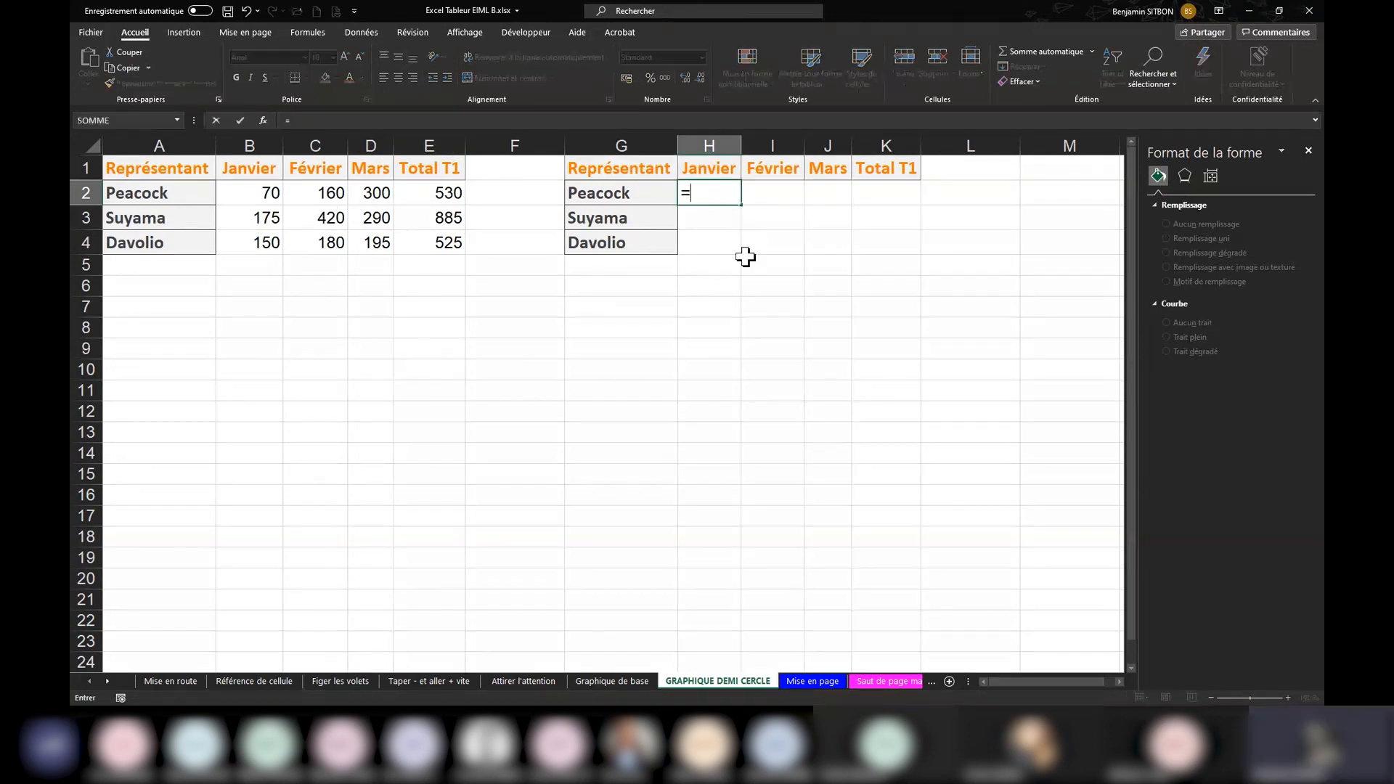
click(258, 192)
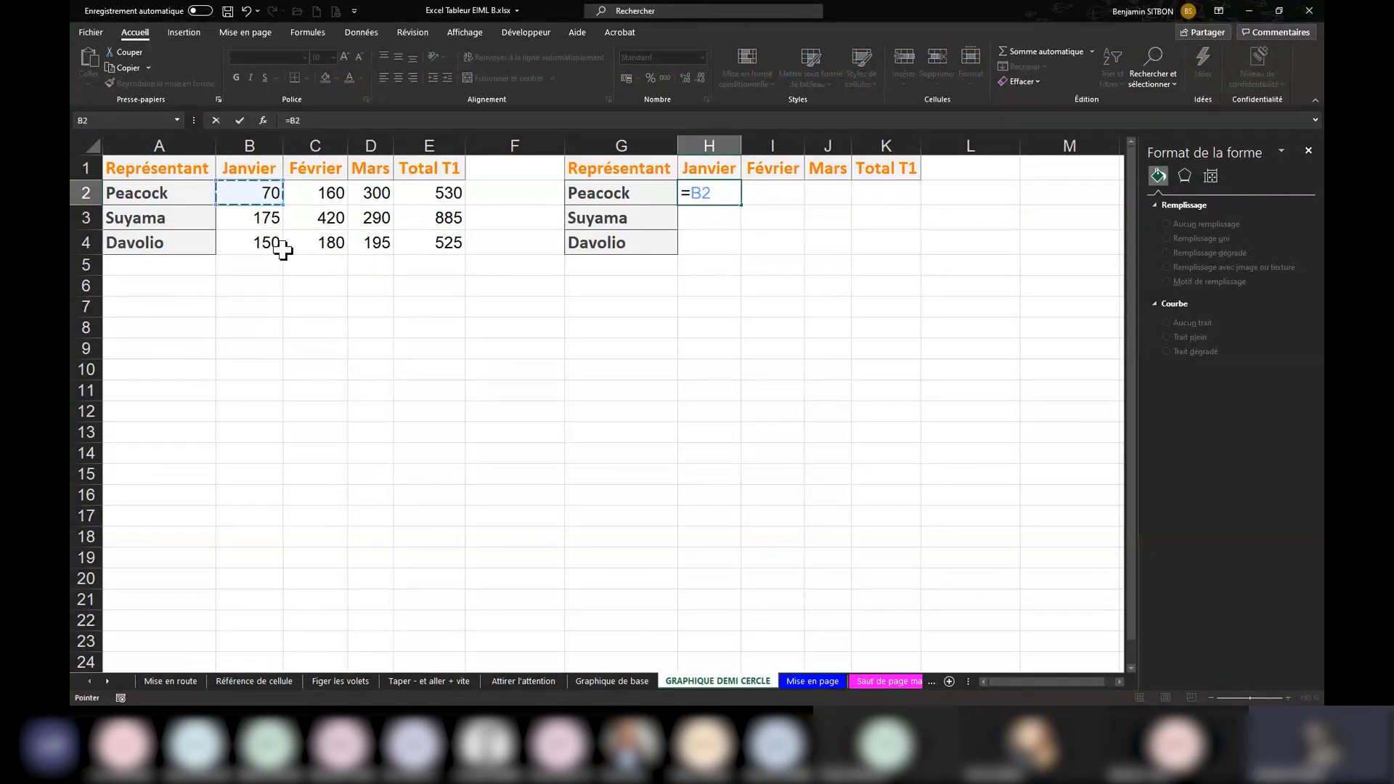
text(/)
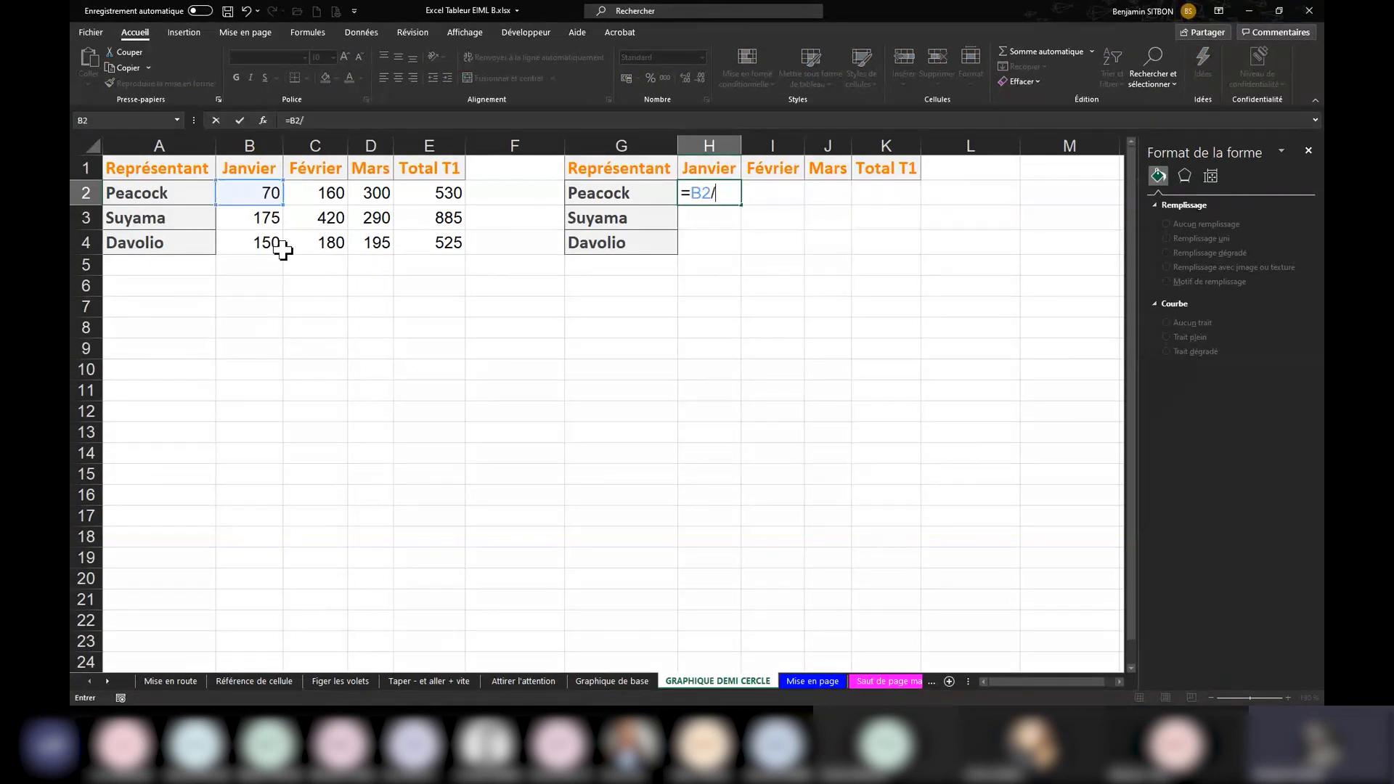
click(449, 194)
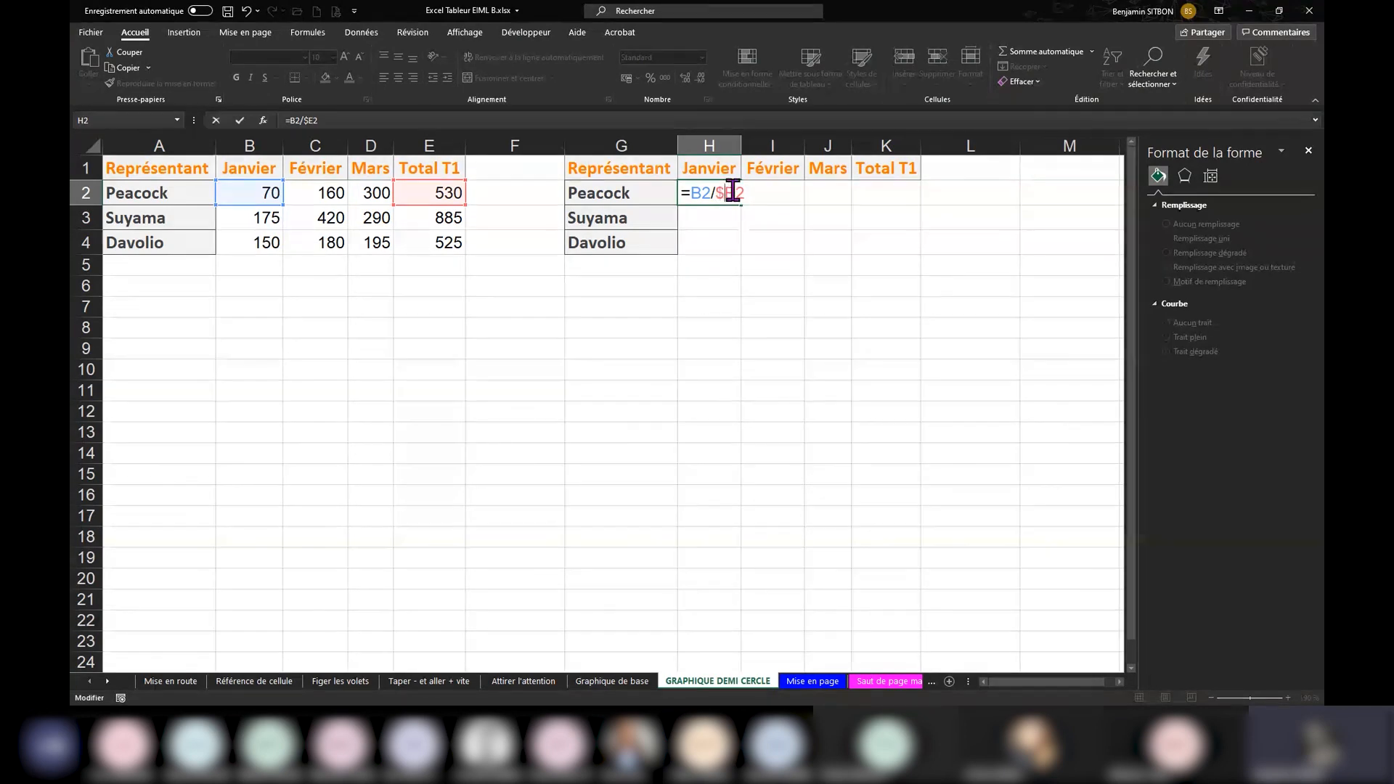
drag(736, 193, 722, 194)
key(Return)
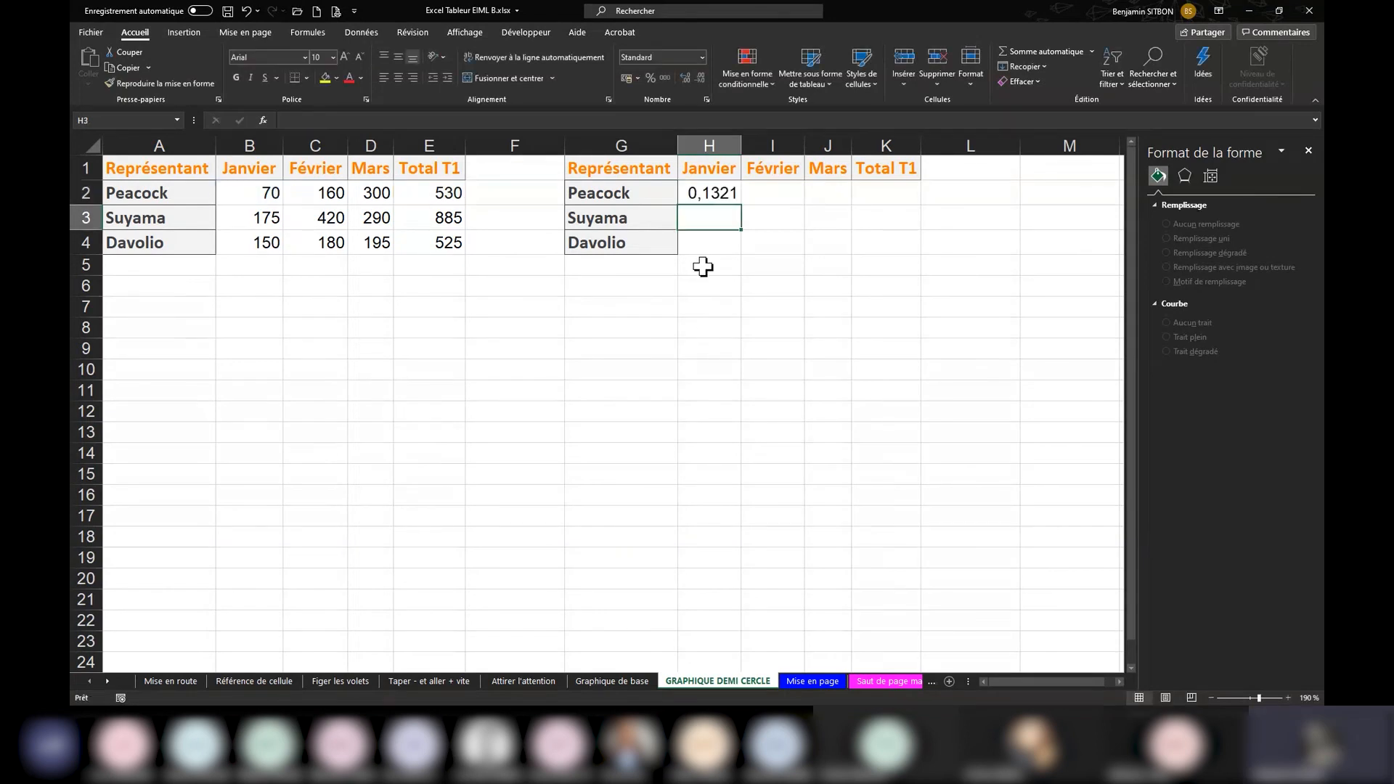
- Format cell H2 as a percentage and review the B2 and $E2 references in its formula
click(713, 193)
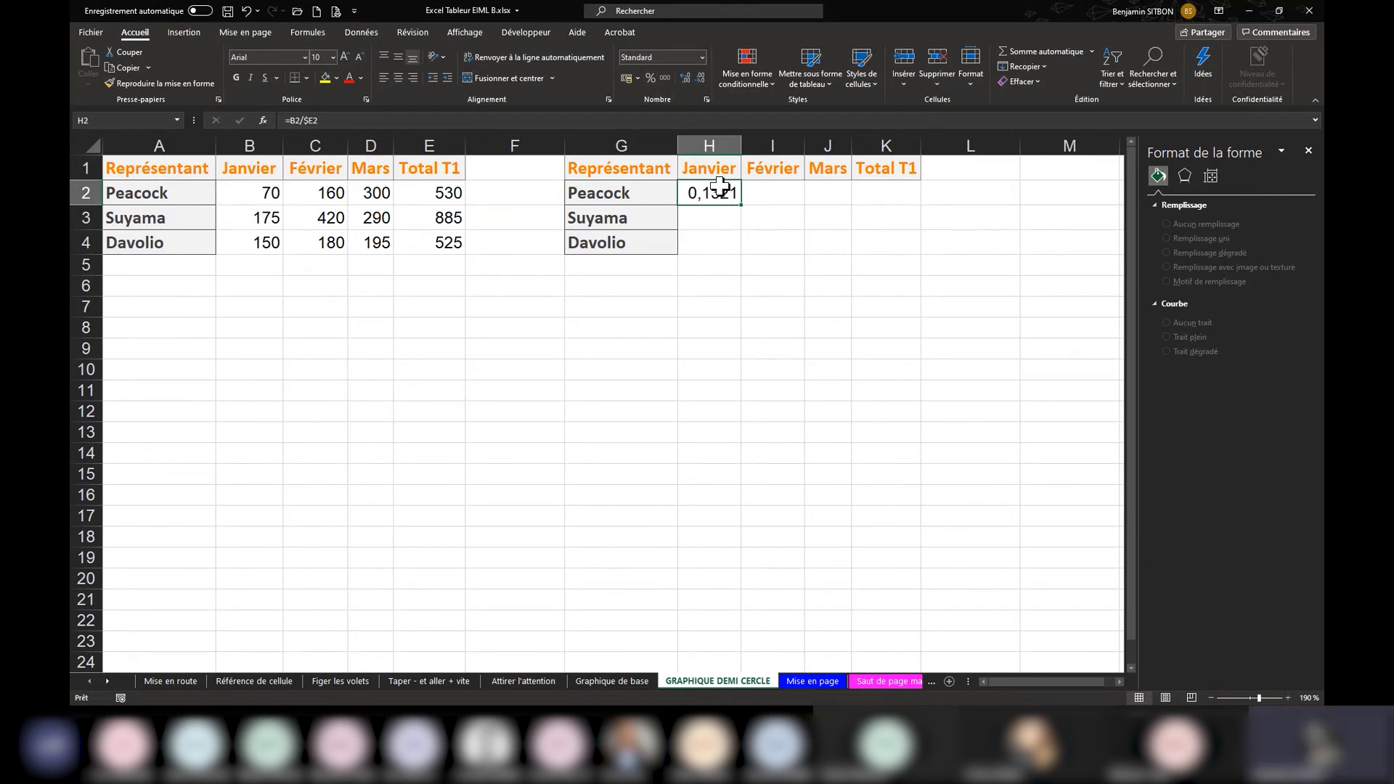
click(650, 78)
double_click(700, 195)
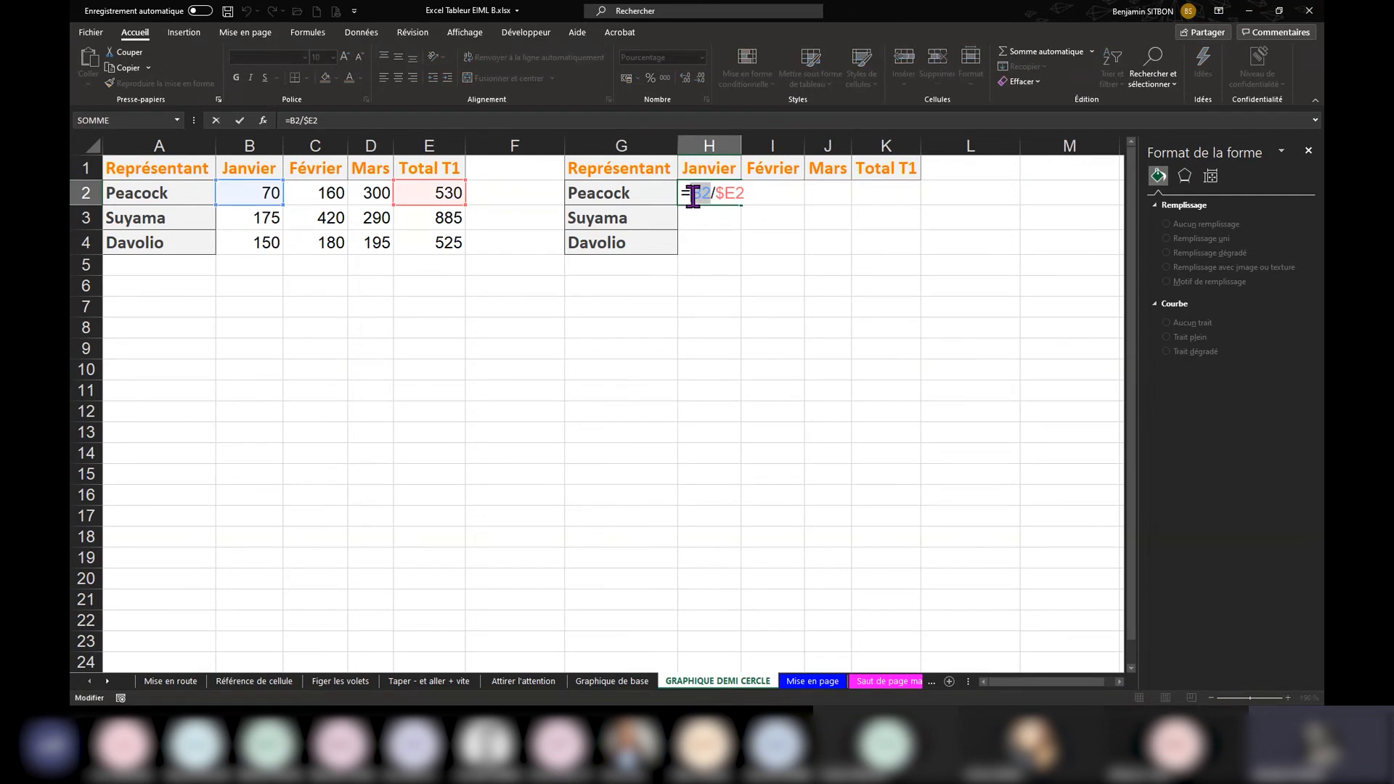
drag(734, 194, 720, 197)
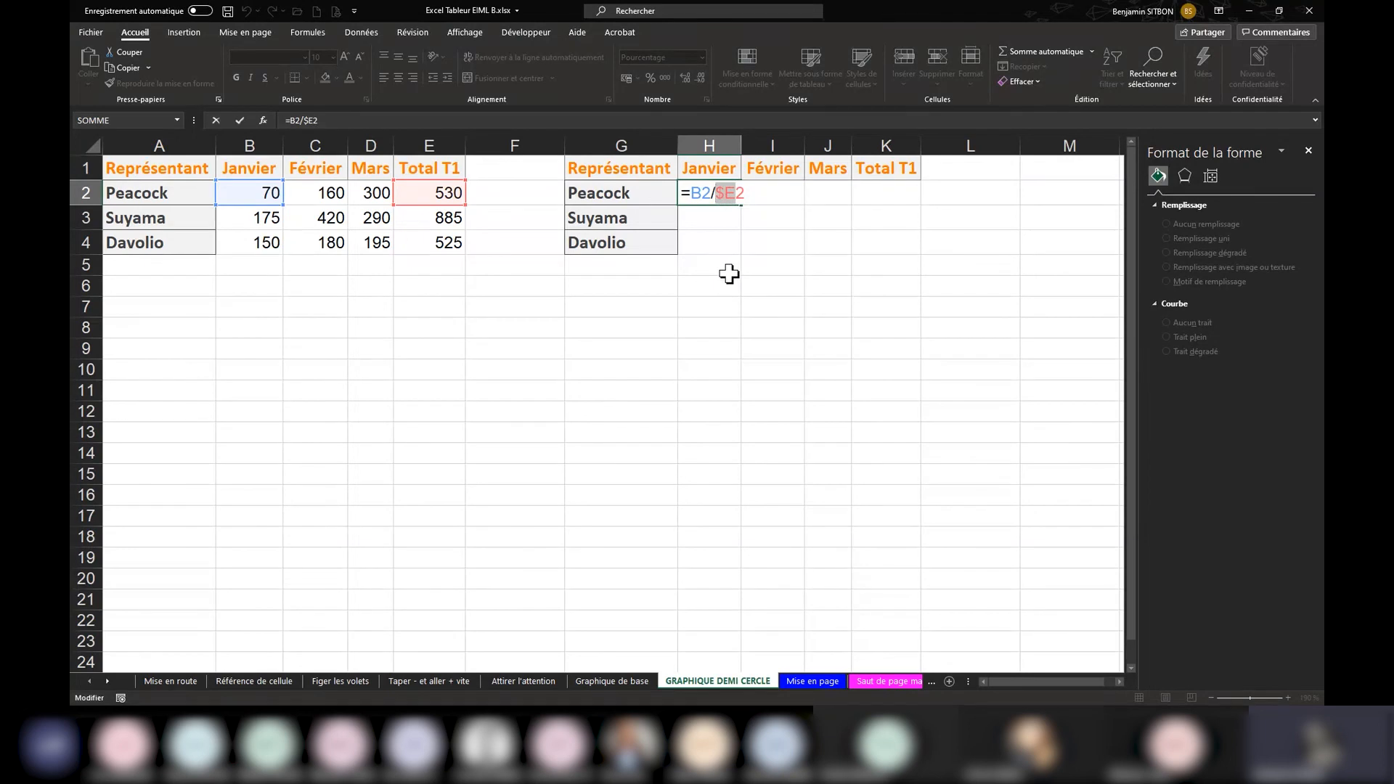
key(Return)
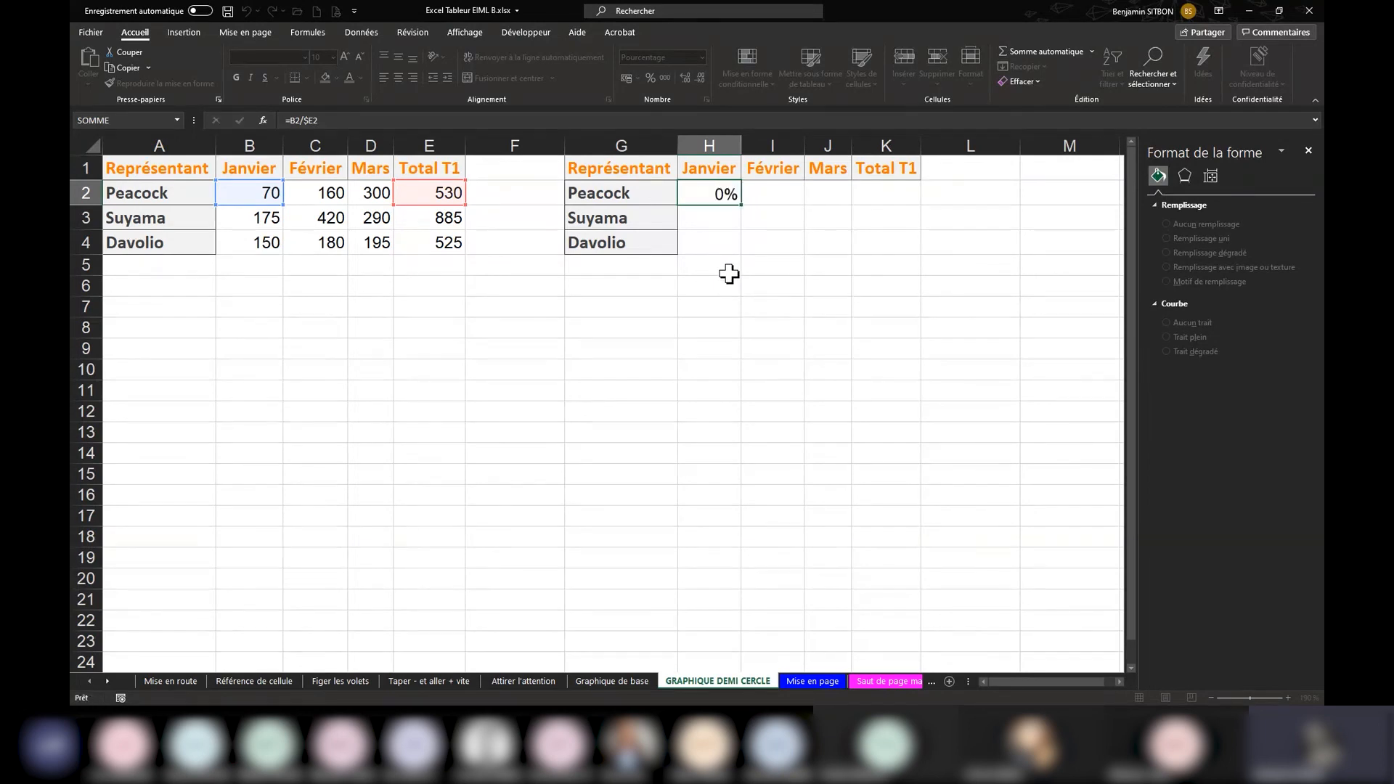
- Fill the percentage formula from H2 down to H4 and across to column K for all months and the total
click(724, 195)
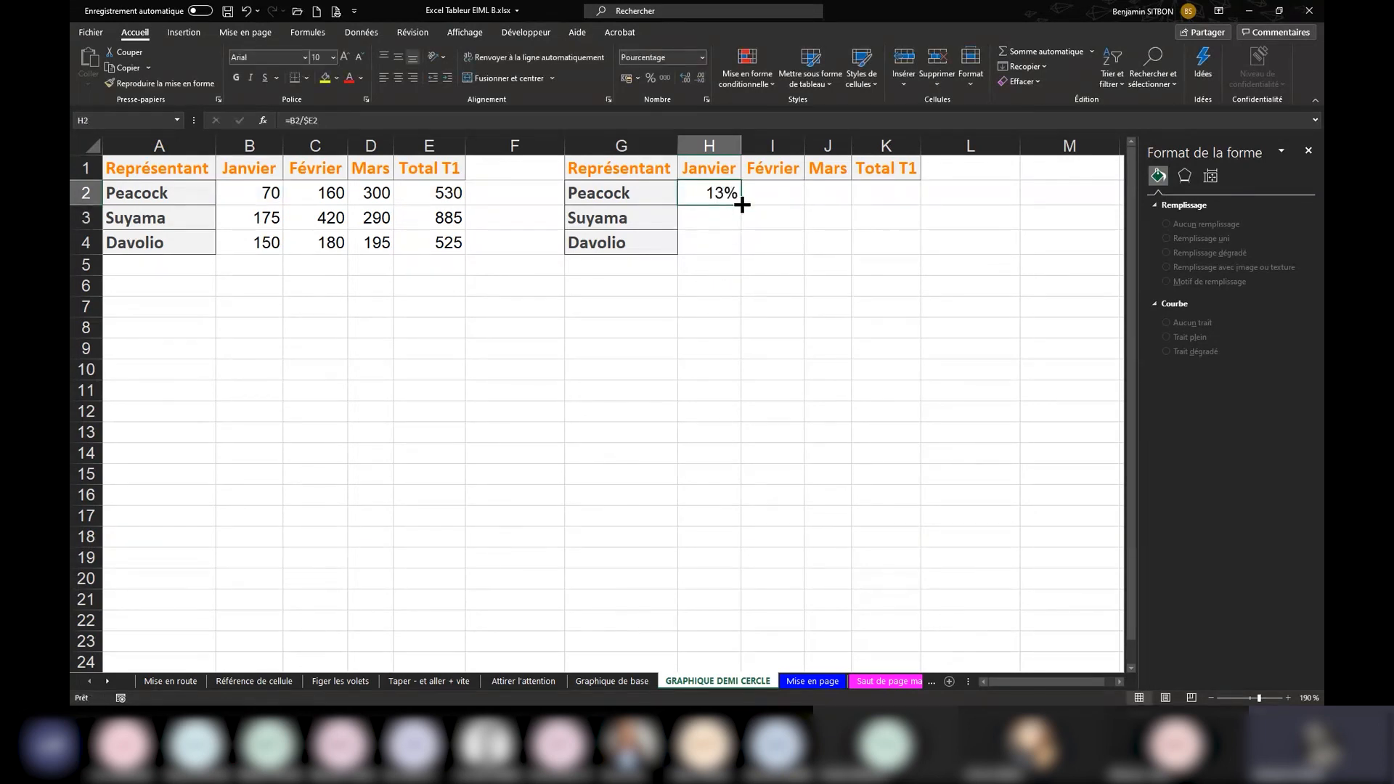
drag(741, 204, 742, 253)
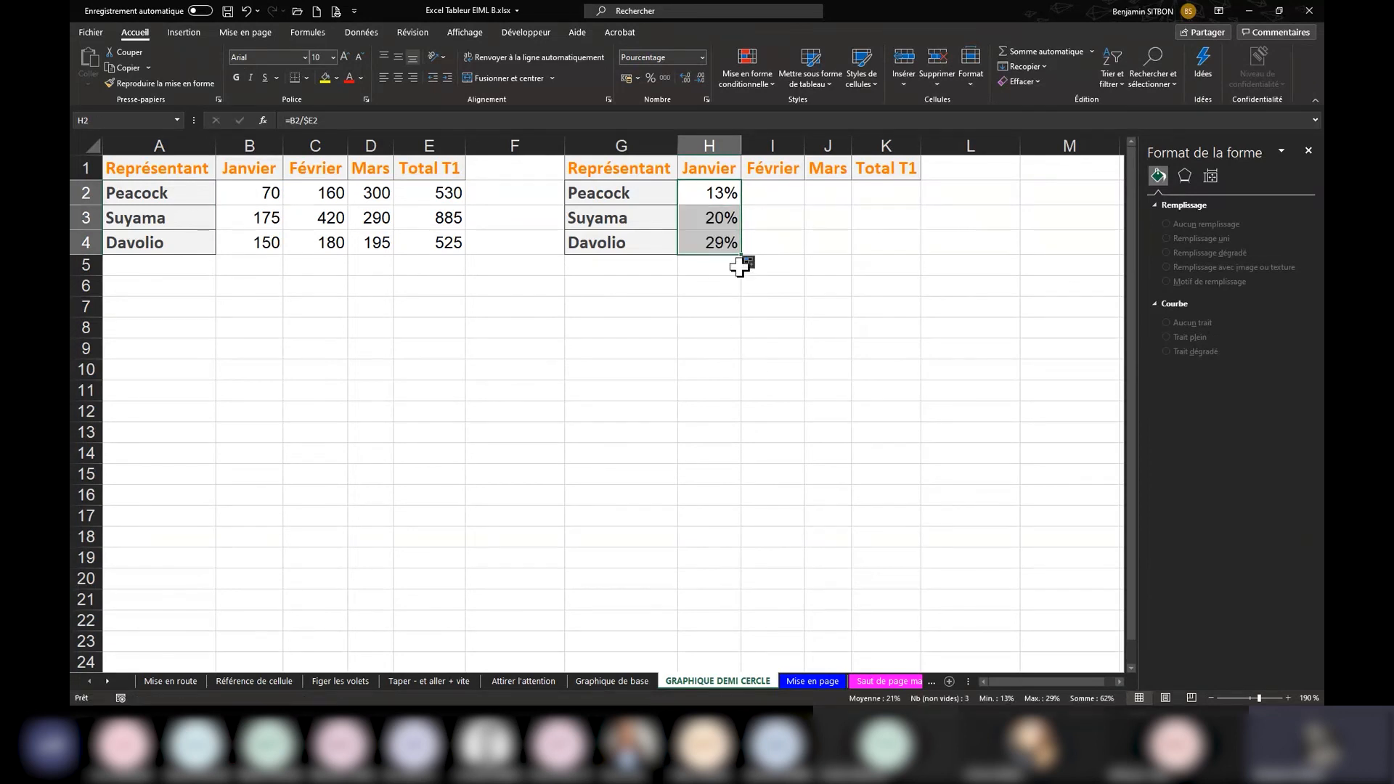
drag(742, 256, 907, 260)
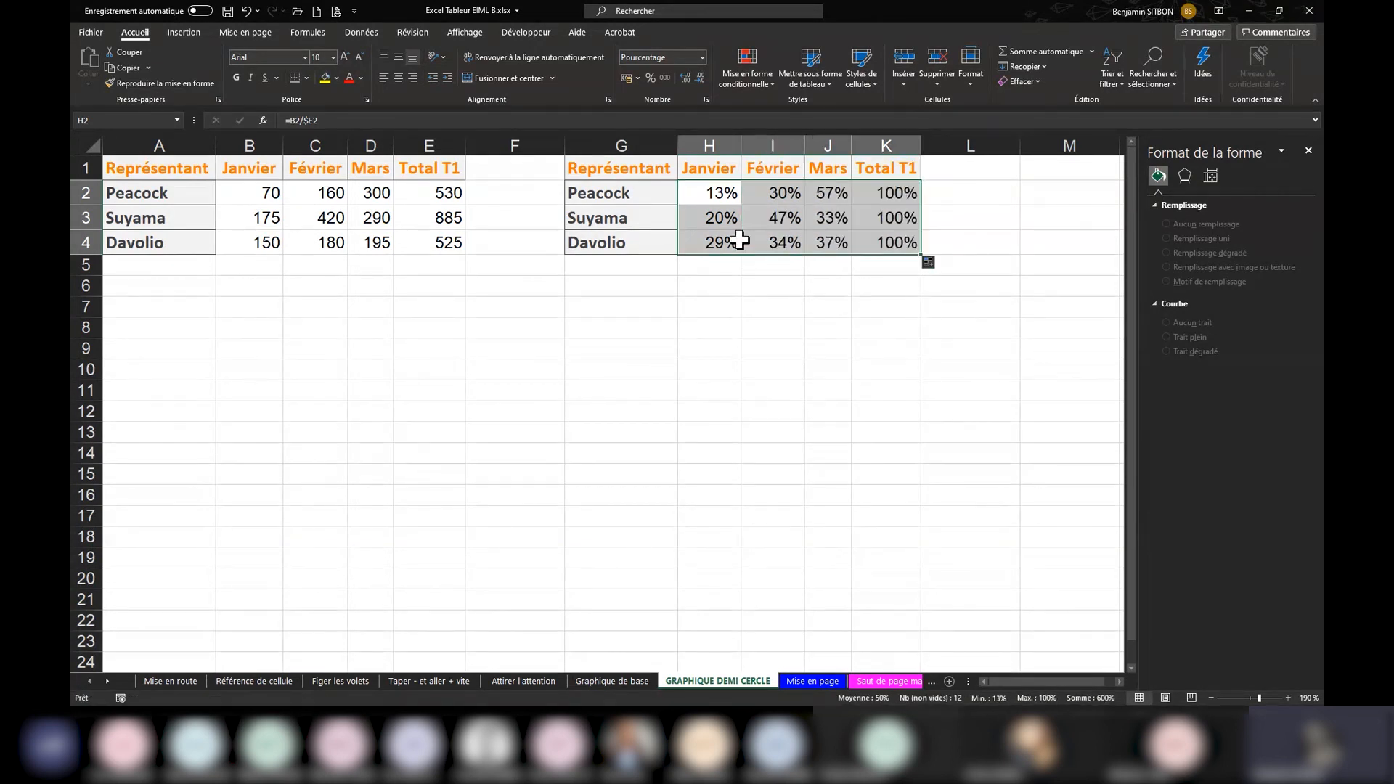
click(782, 303)
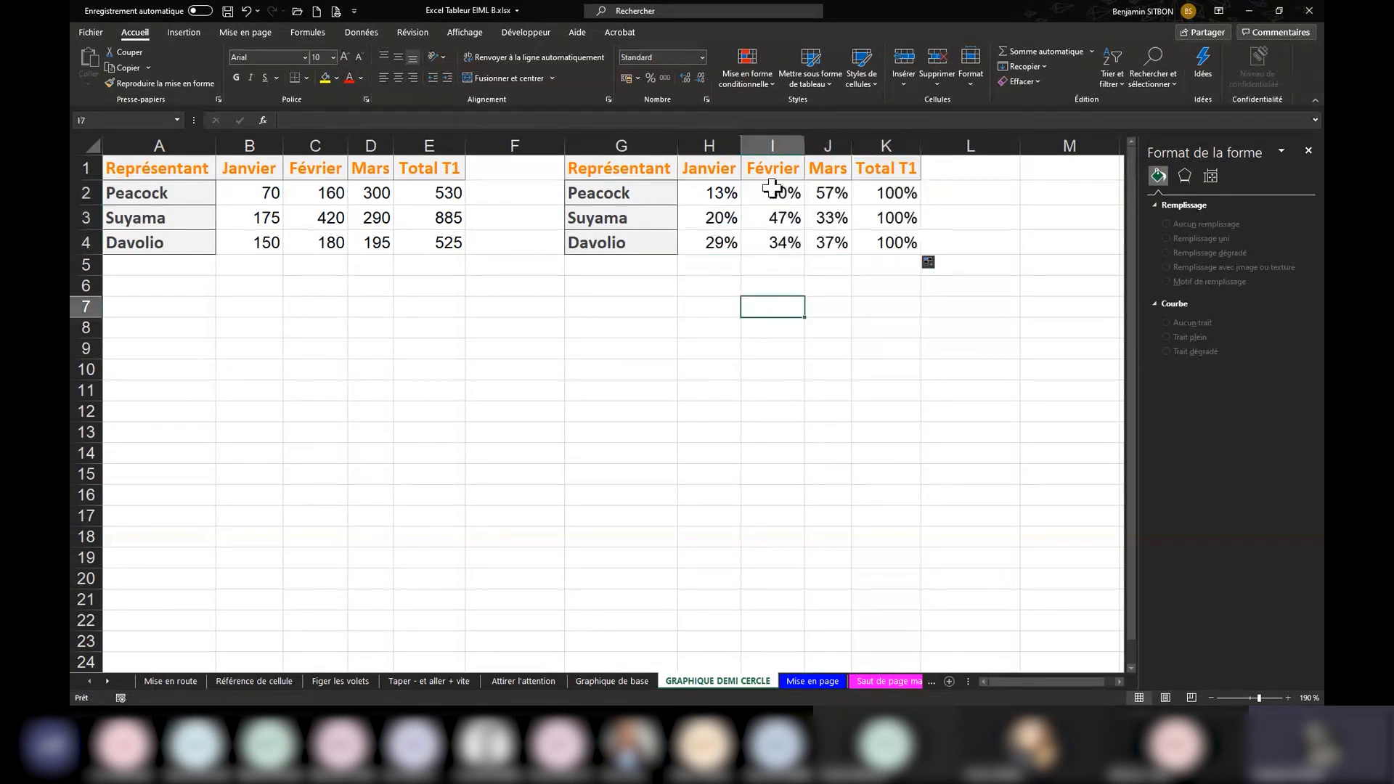
- Compare the January, February and March percentages of the representatives in H2:J4
click(714, 217)
click(772, 218)
click(824, 221)
click(710, 196)
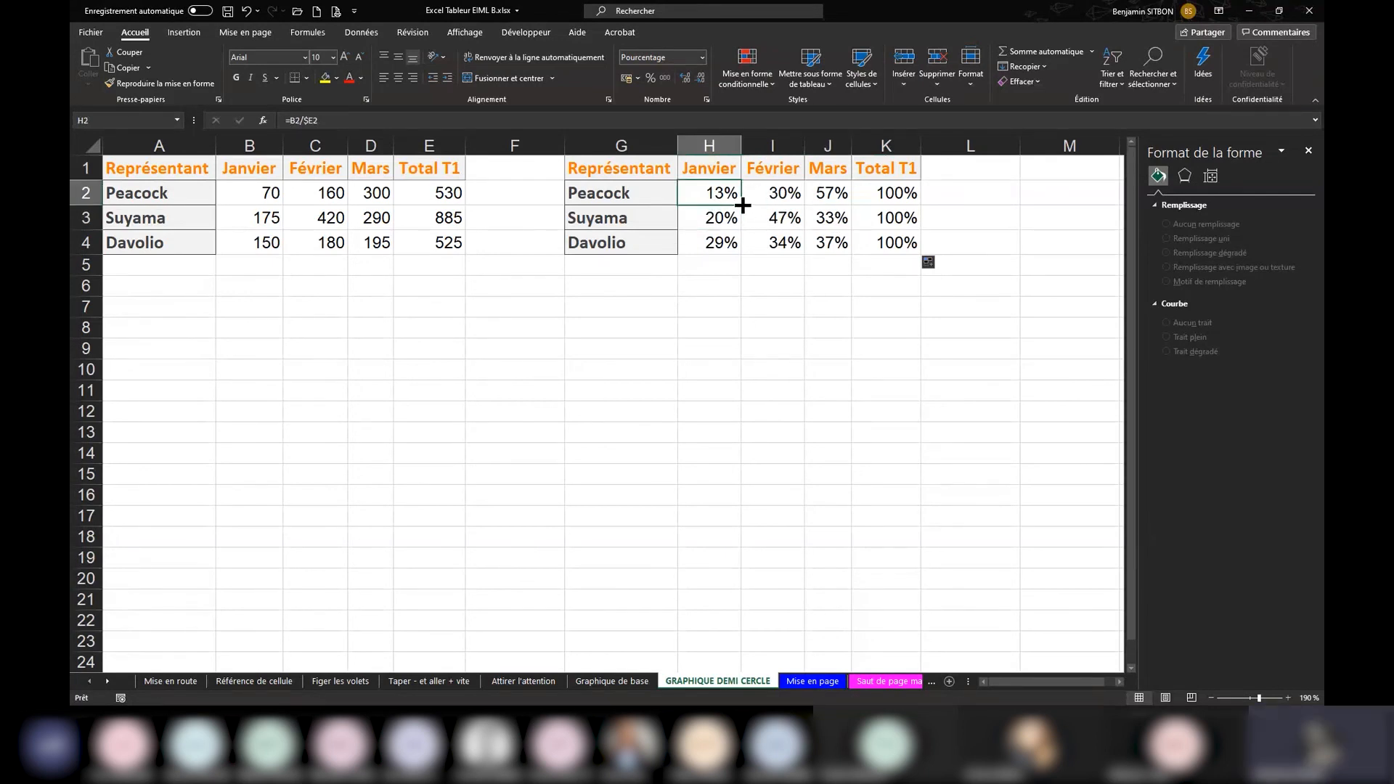
mouse_move(743, 205)
mouse_down()
mouse_move(746, 250)
mouse_move(921, 254)
mouse_move(721, 193)
mouse_up()
click(769, 196)
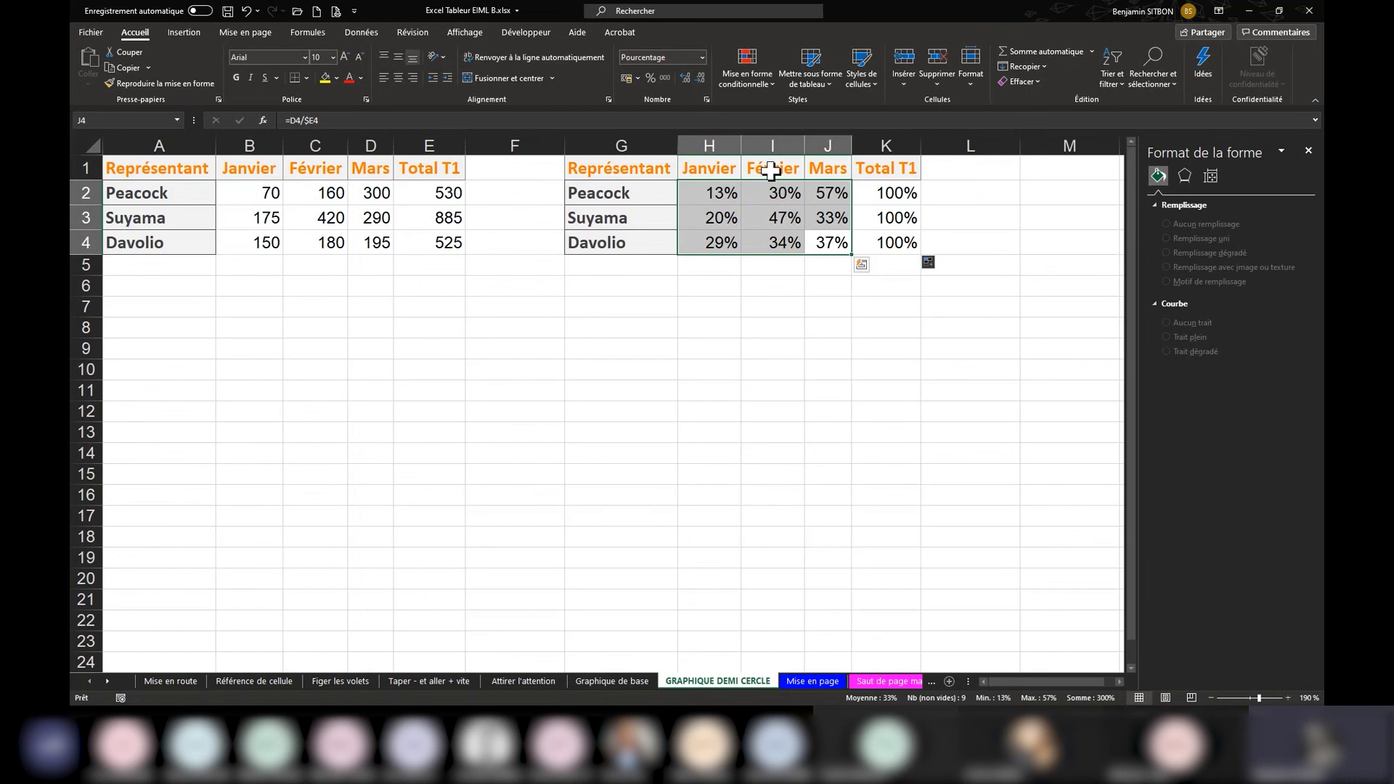
- Look over the available pie and doughnut chart types for the monthly percentages
click(187, 32)
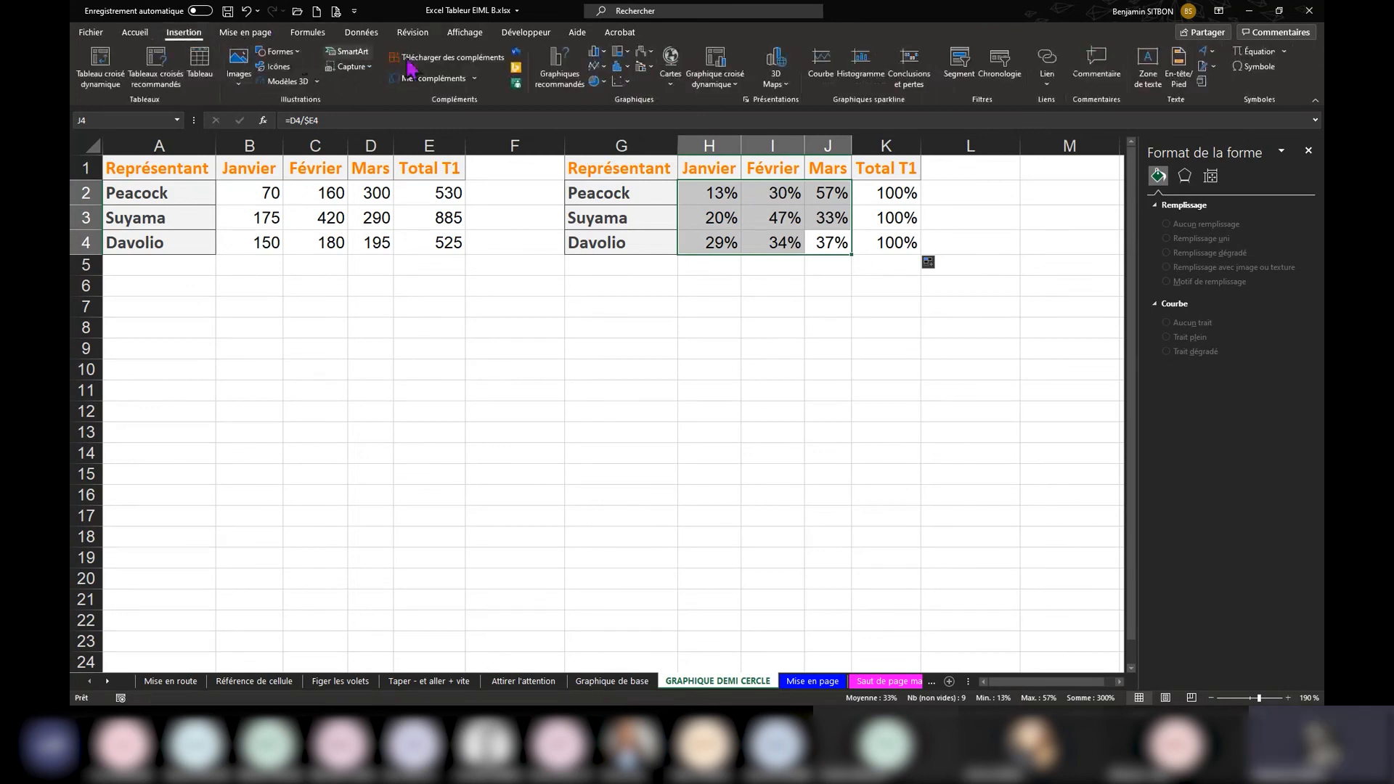
click(598, 81)
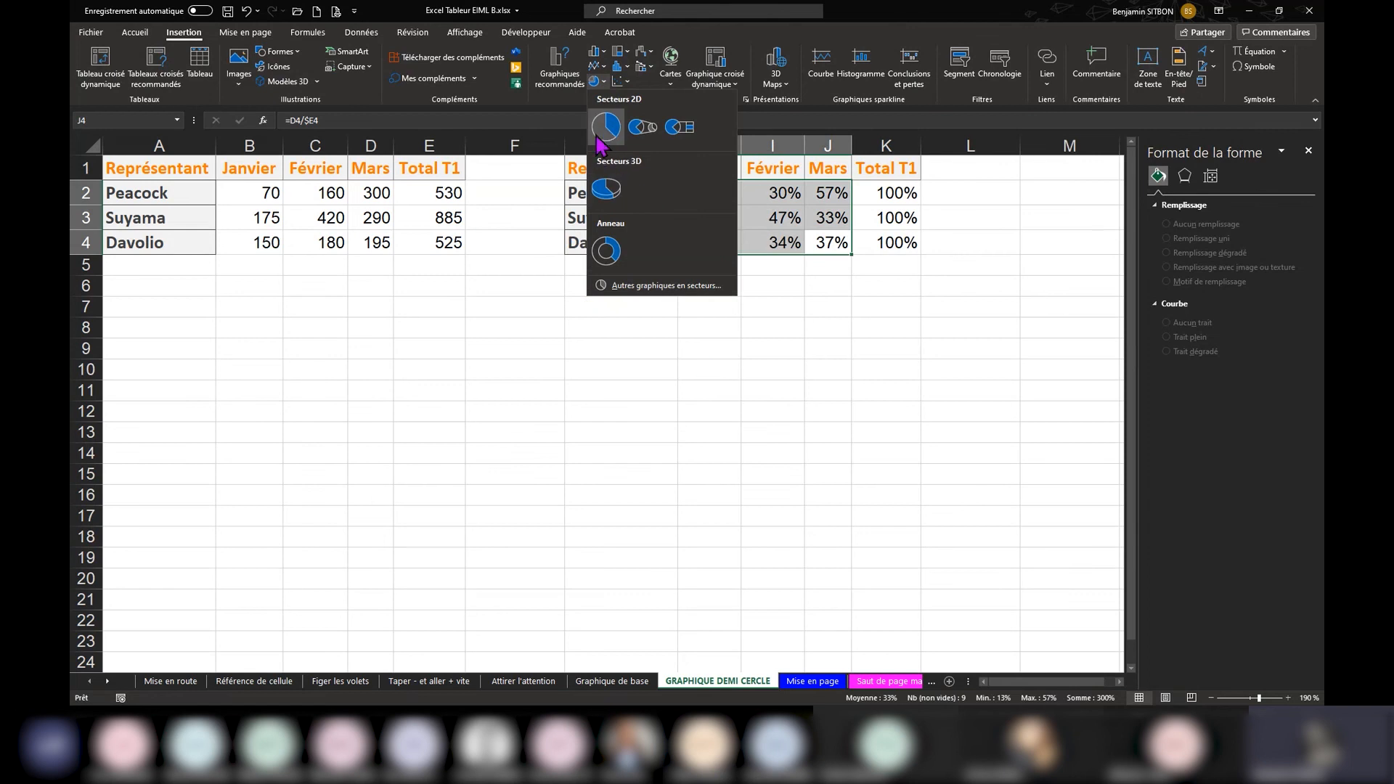
click(880, 205)
- Examine the whole percentage table G1:K4 and the rows of its first two representatives, including their totals
click(884, 193)
drag(882, 243, 604, 174)
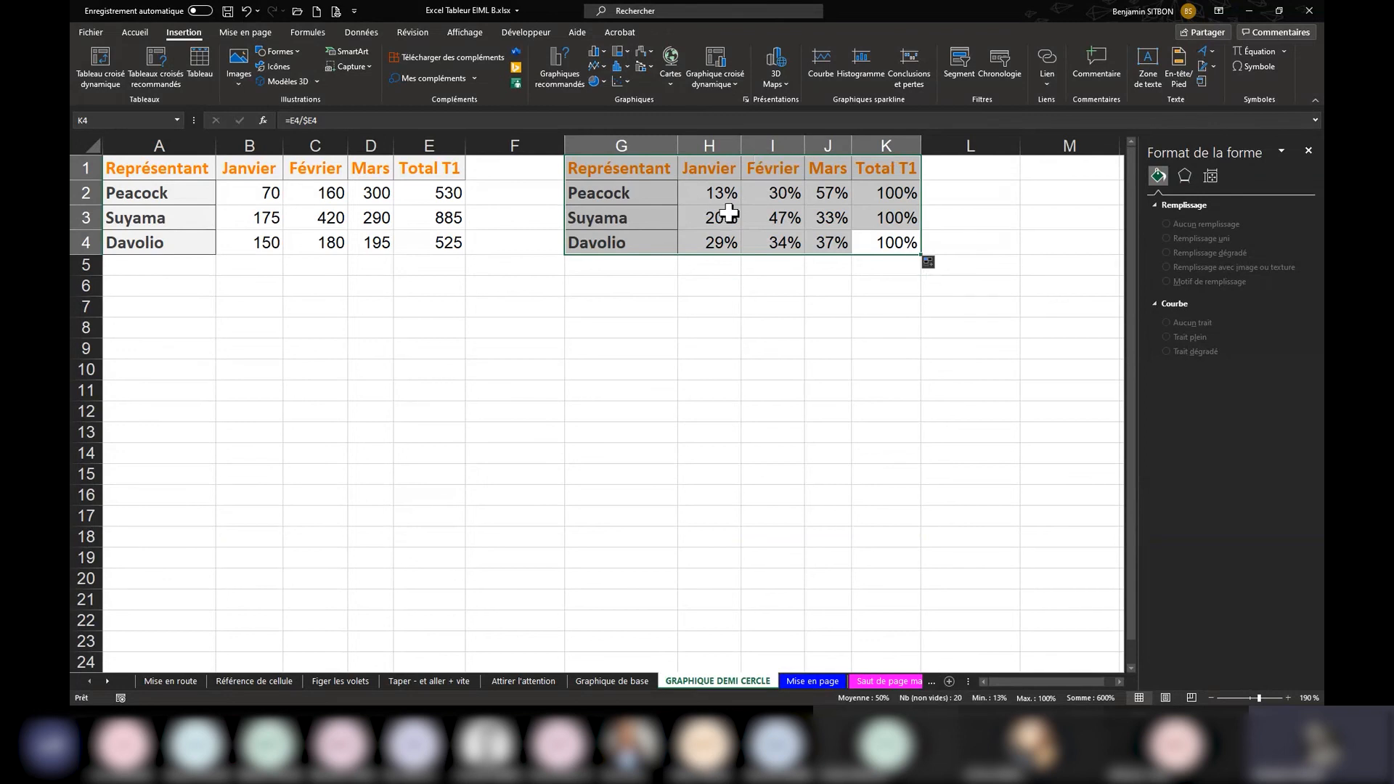
click(707, 209)
drag(619, 165, 902, 249)
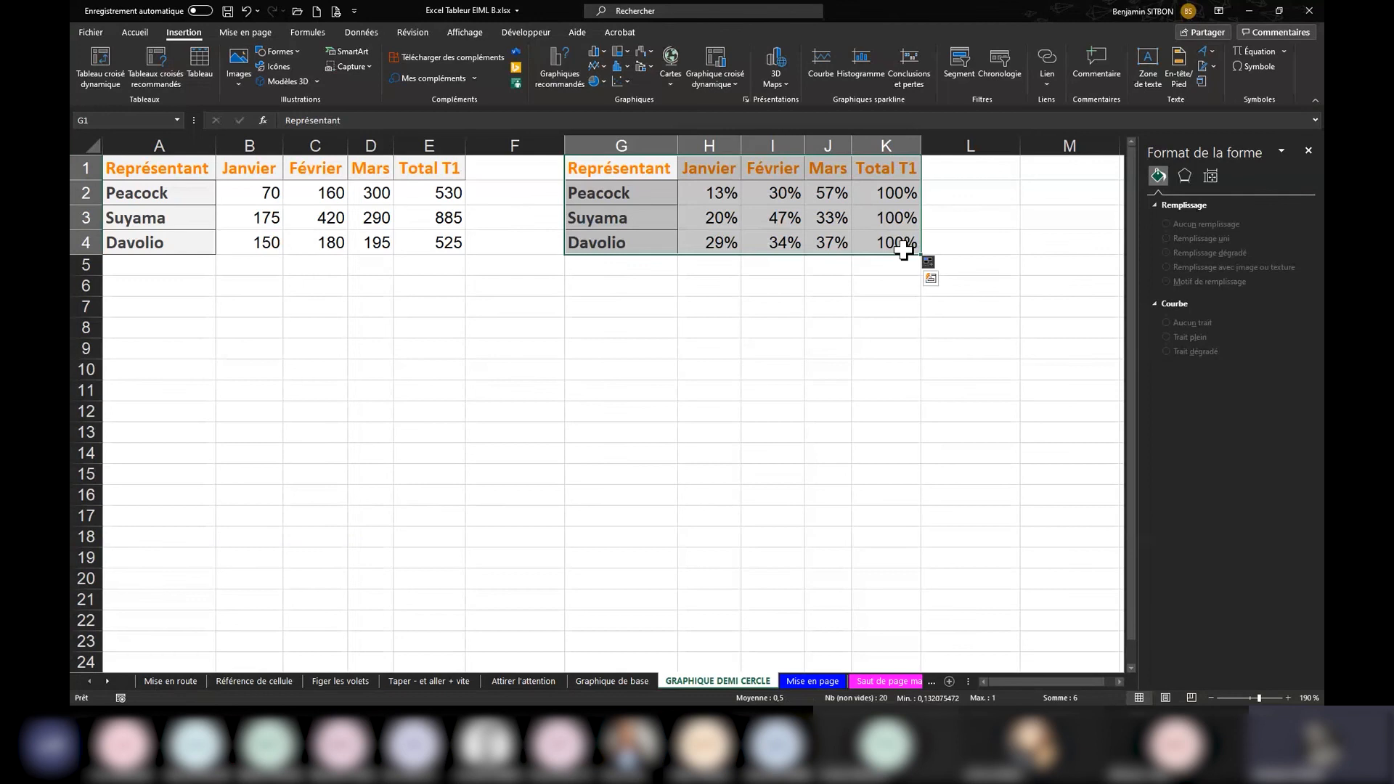
drag(606, 183, 887, 197)
drag(582, 220, 900, 216)
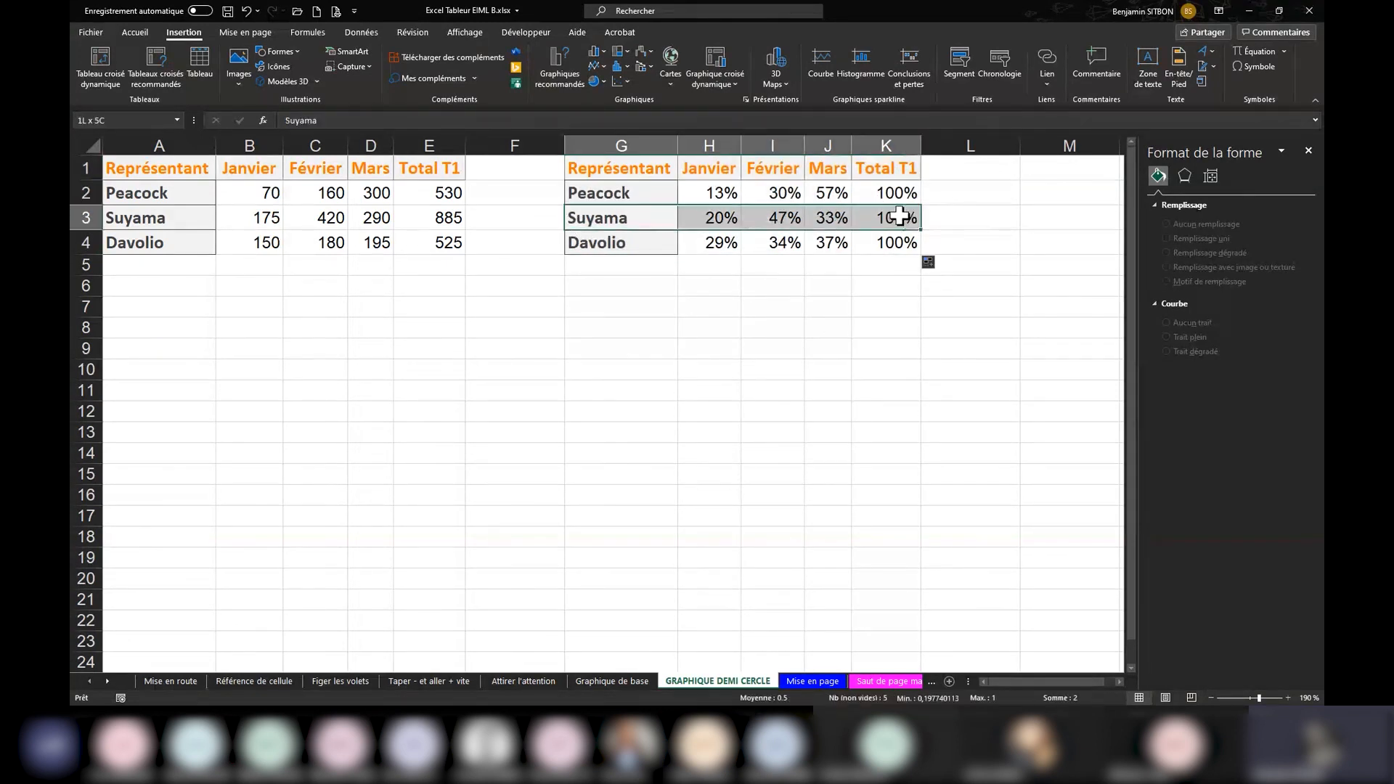